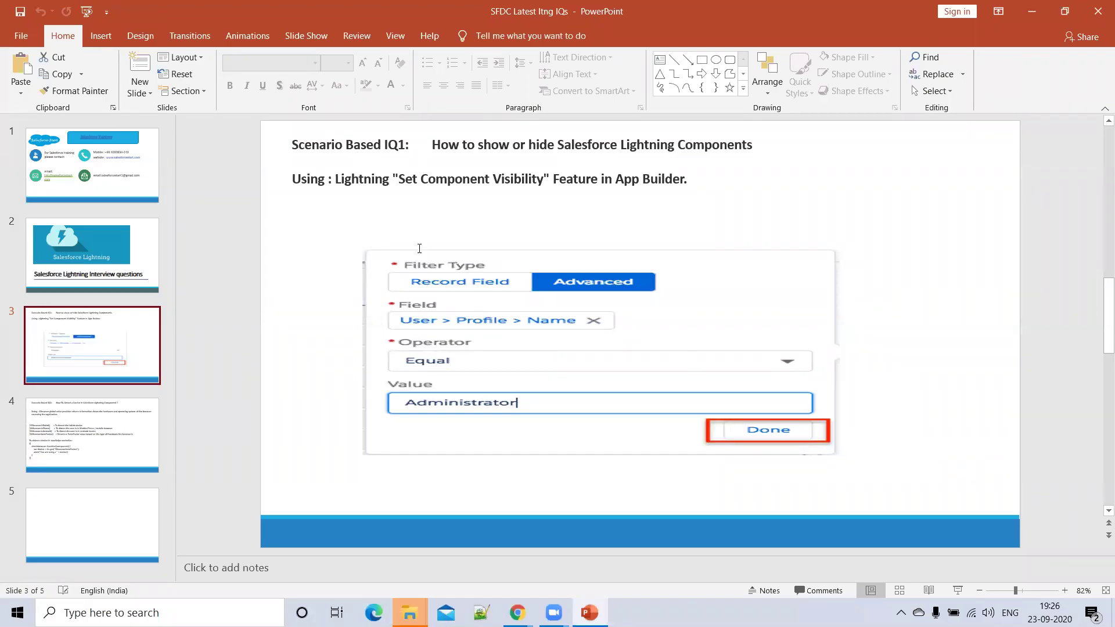
- Browse slides 1 and 2, then return to the component visibility scenario slide
{"action": "left_click", "coordinate": [153, 168]}
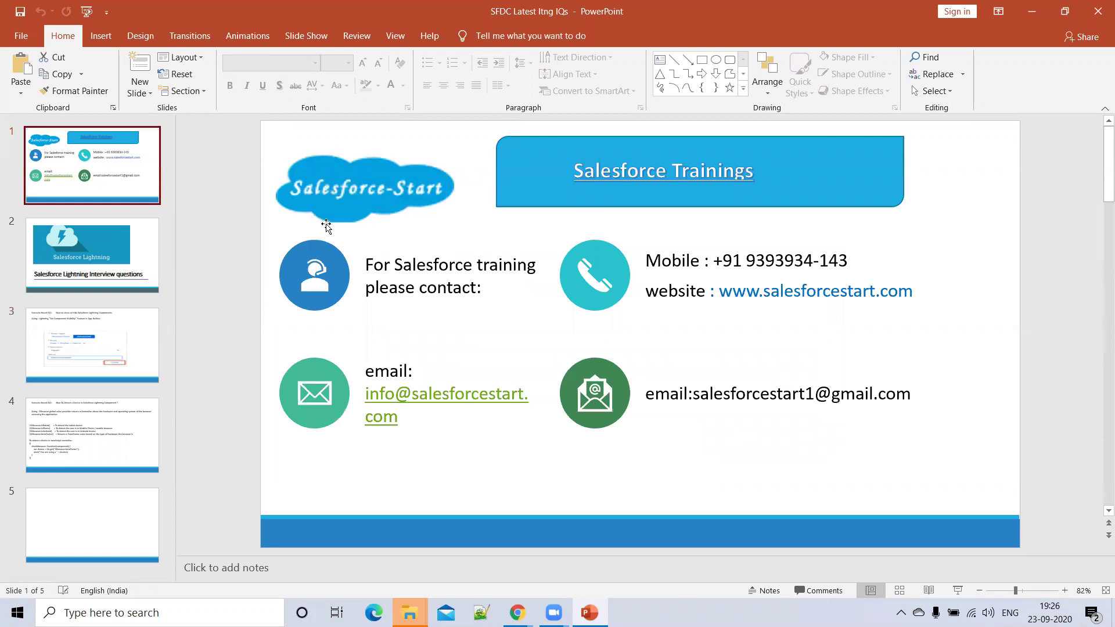
{"action": "left_click", "coordinate": [133, 260]}
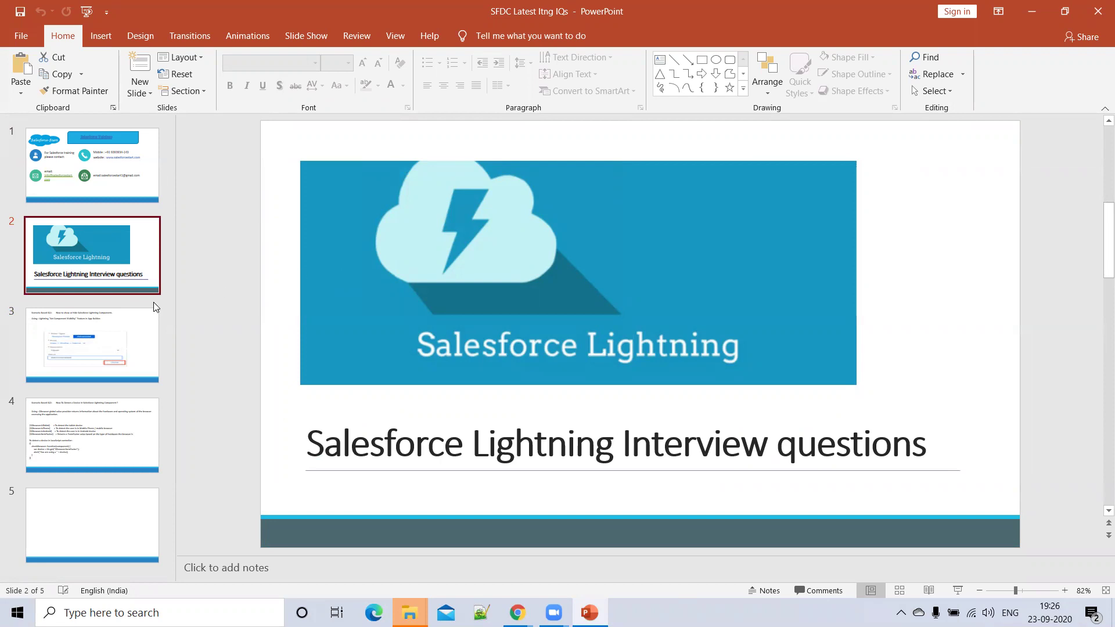
{"action": "left_click", "coordinate": [138, 344]}
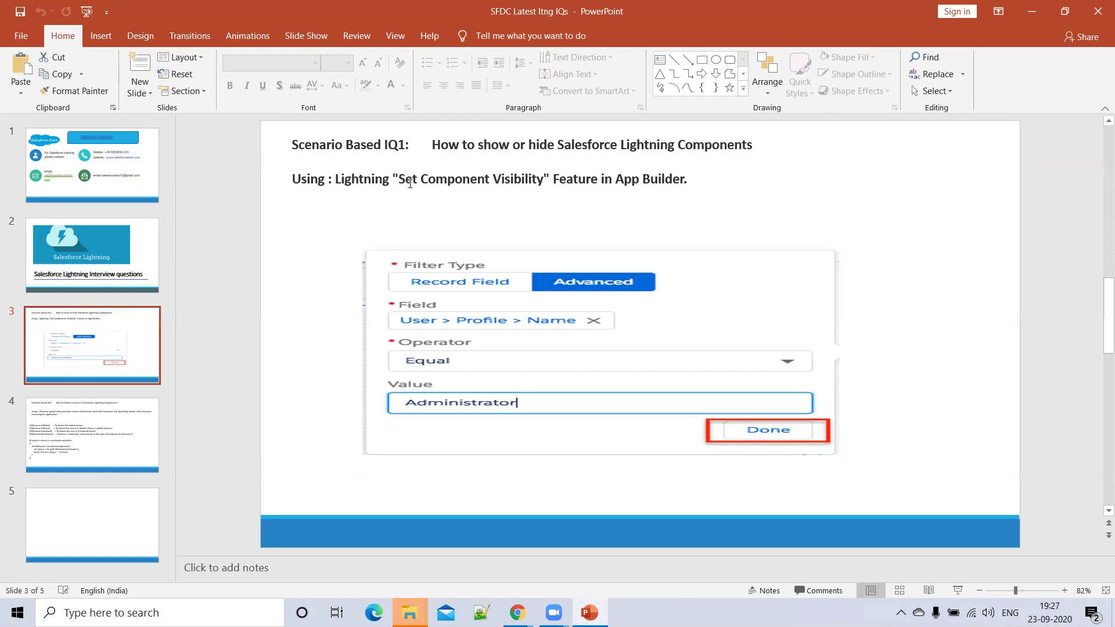
- Highlight the Set Component Visibility line and switch to the Salesforce account in Chrome
{"action": "left_click_drag", "start_coordinate": [400, 183], "coordinate": [534, 184]}
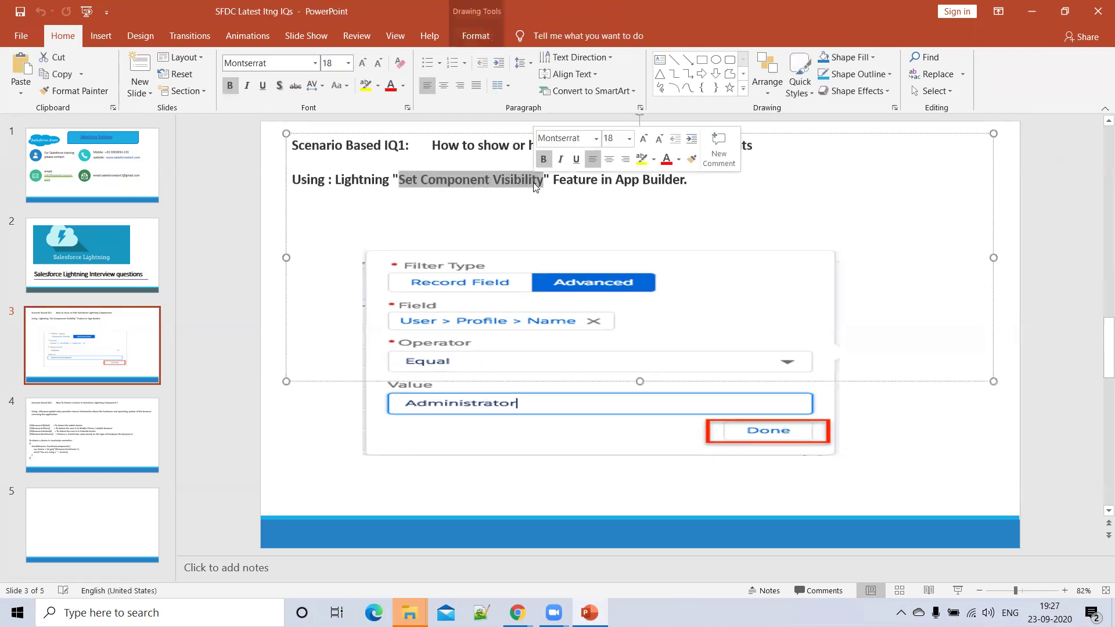
{"action": "left_click", "coordinate": [422, 186]}
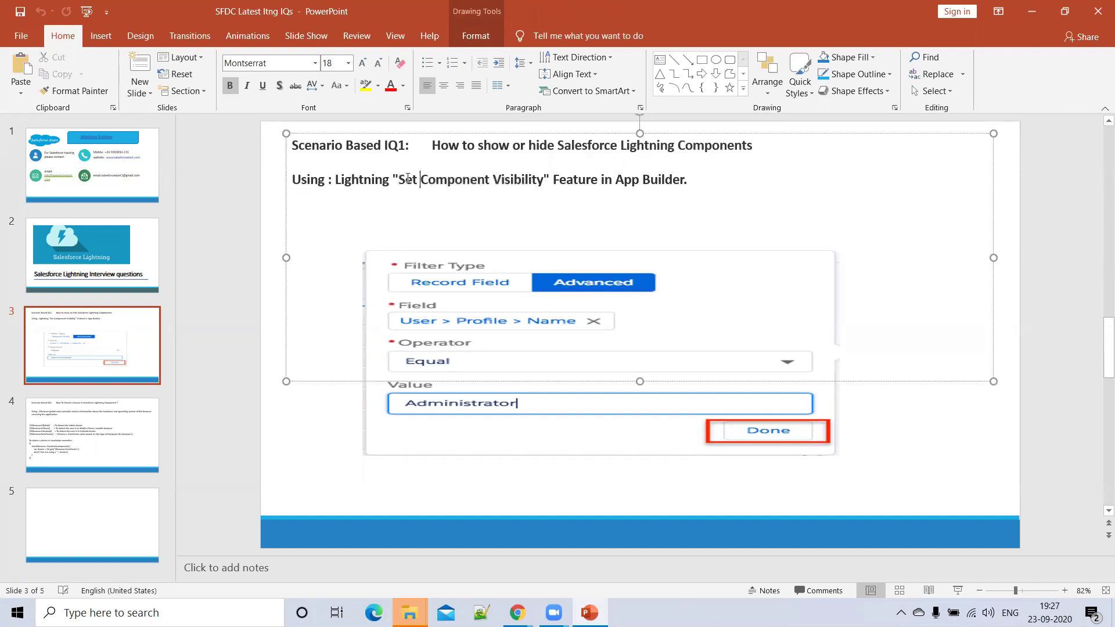
{"action": "left_click_drag", "start_coordinate": [393, 180], "coordinate": [703, 180]}
{"action": "left_click", "coordinate": [443, 195]}
{"action": "left_click_drag", "start_coordinate": [335, 180], "coordinate": [711, 180]}
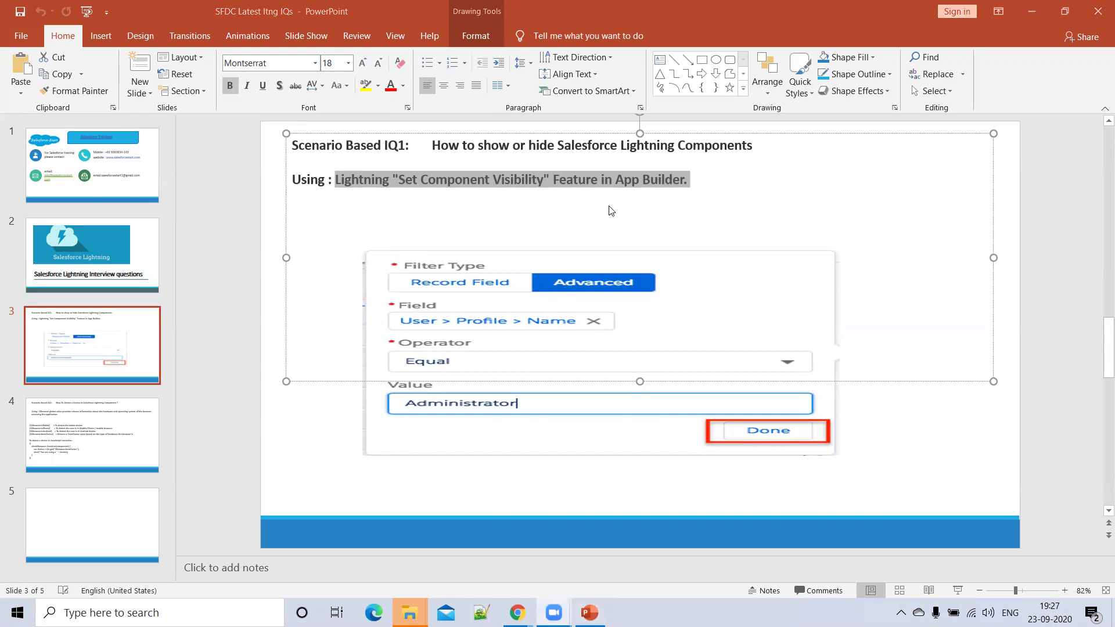
{"action": "key", "text": "alt+Tab"}
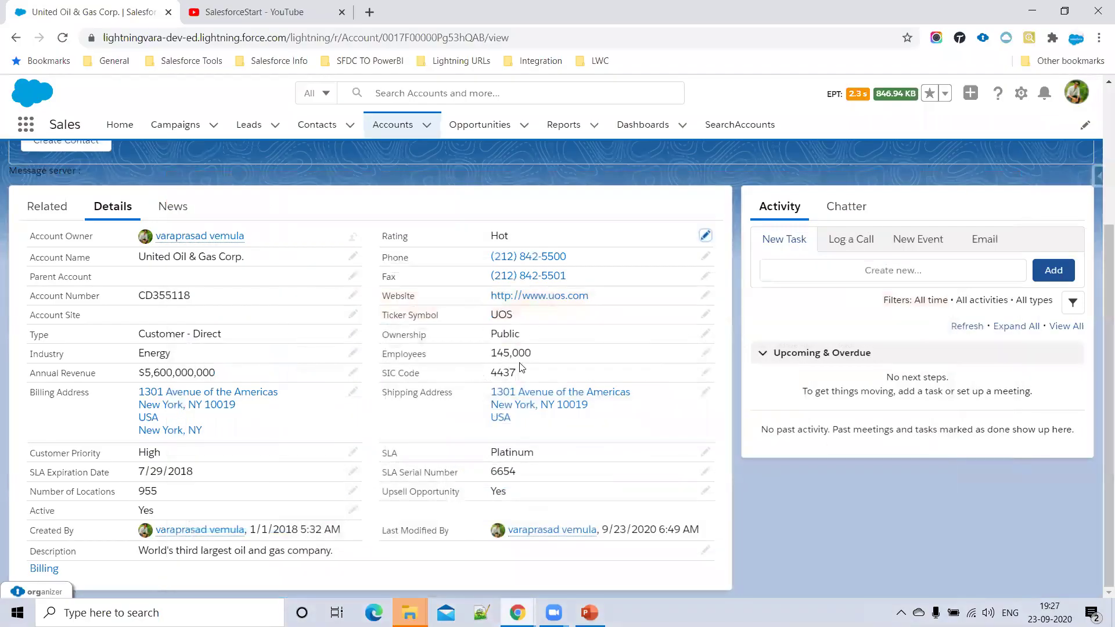
- Inline-edit the account's Rating from Hot to Cold
{"action": "left_click_drag", "start_coordinate": [488, 241], "coordinate": [680, 241]}
{"action": "left_click", "coordinate": [705, 235]}
{"action": "left_click", "coordinate": [696, 247]}
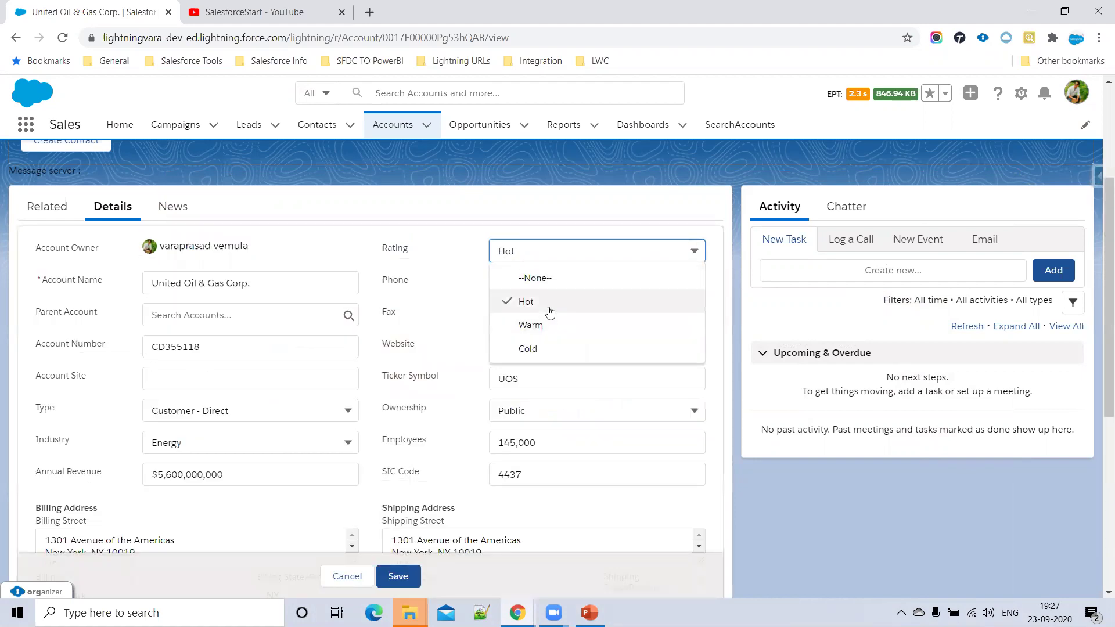
{"action": "left_click", "coordinate": [547, 349]}
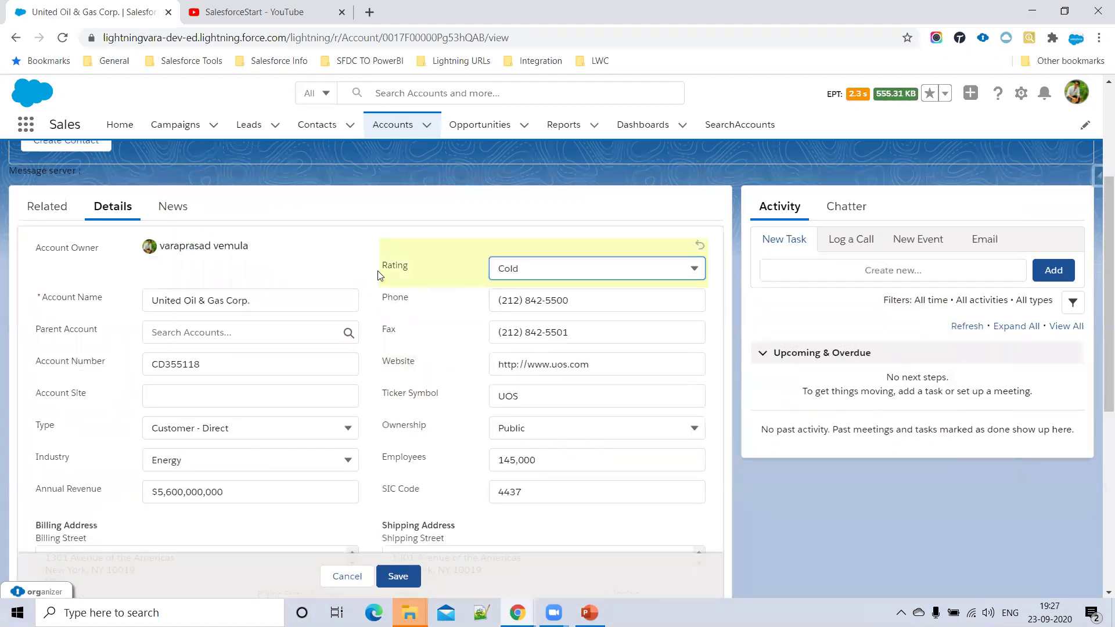
{"action": "scroll", "coordinate": [272, 240], "scroll_direction": "up", "scroll_amount": 3}
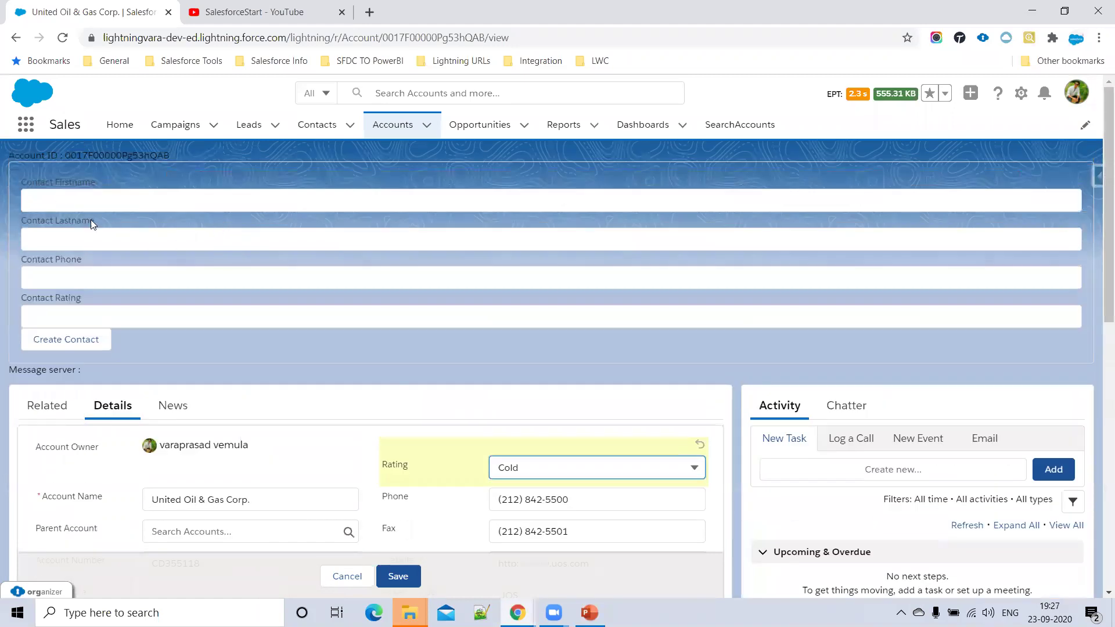
{"action": "scroll", "coordinate": [519, 446], "scroll_direction": "down", "scroll_amount": 5}
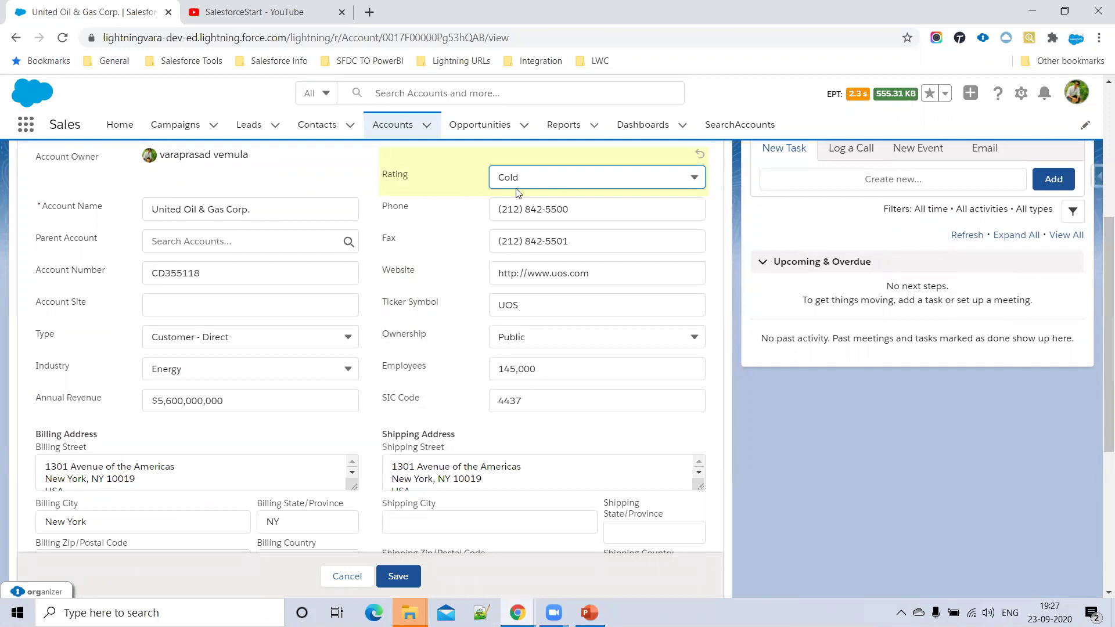
{"action": "scroll", "coordinate": [336, 418], "scroll_direction": "up", "scroll_amount": 5}
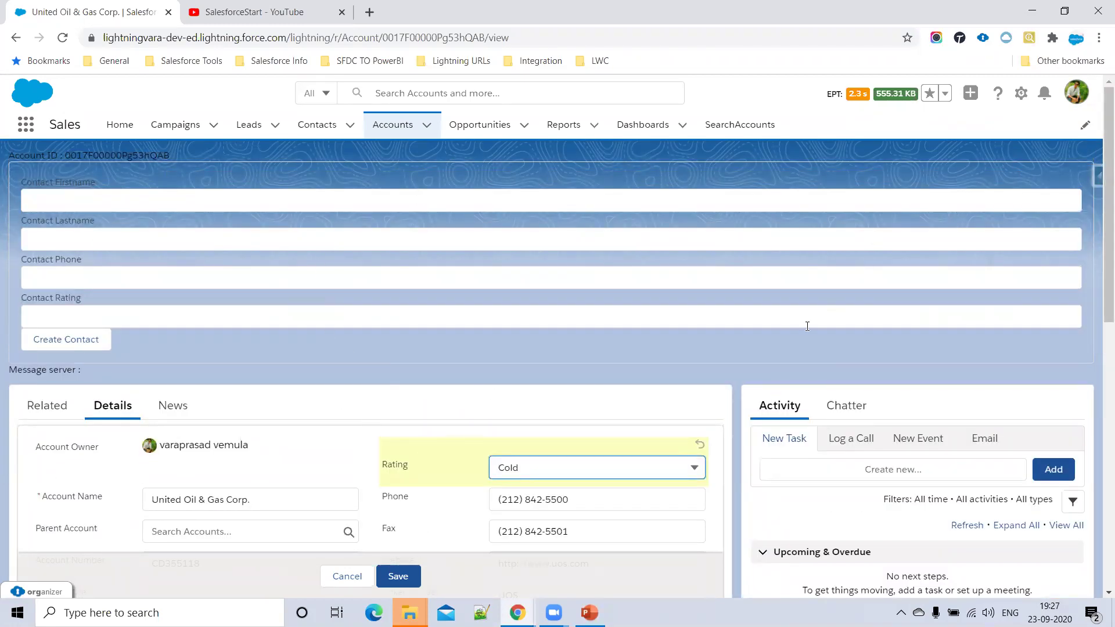
{"action": "scroll", "coordinate": [629, 391], "scroll_direction": "down", "scroll_amount": 7}
{"action": "scroll", "coordinate": [566, 276], "scroll_direction": "up", "scroll_amount": 4}
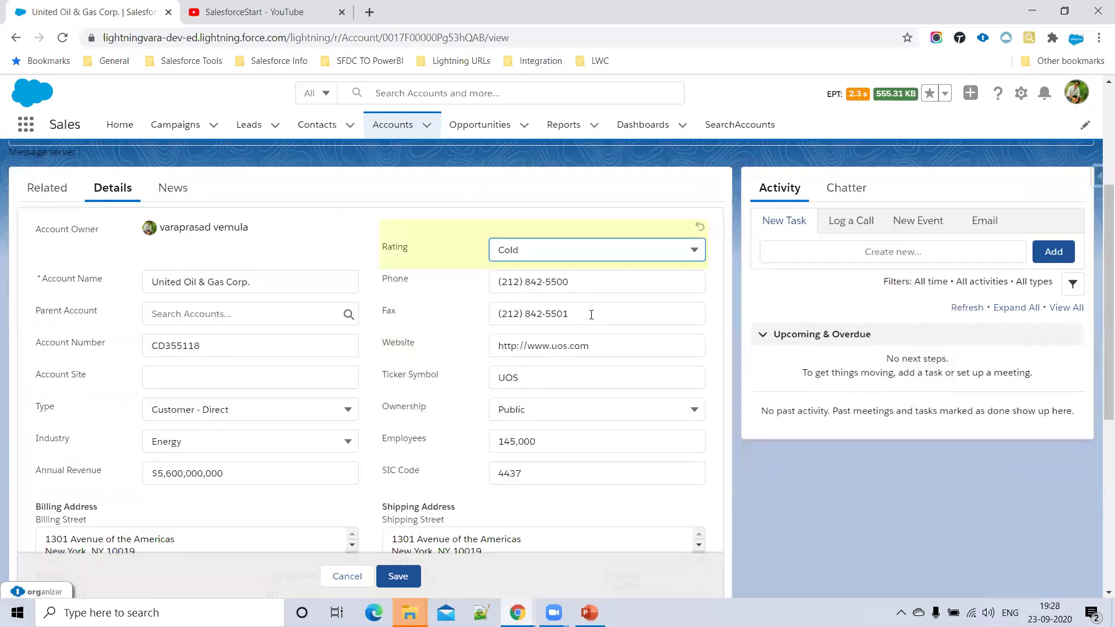
- Set the Rating back to Hot, save the account, and open the page in App Builder
{"action": "left_click", "coordinate": [554, 255]}
{"action": "left_click", "coordinate": [549, 301]}
{"action": "scroll", "coordinate": [511, 407], "scroll_direction": "down", "scroll_amount": 1}
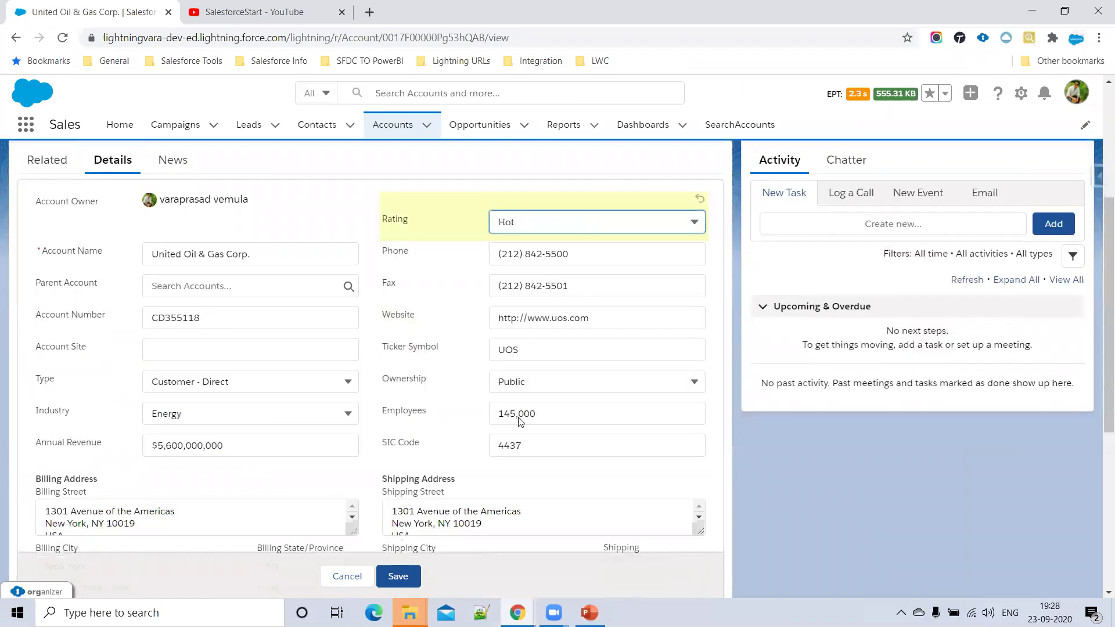
{"action": "left_click", "coordinate": [398, 578]}
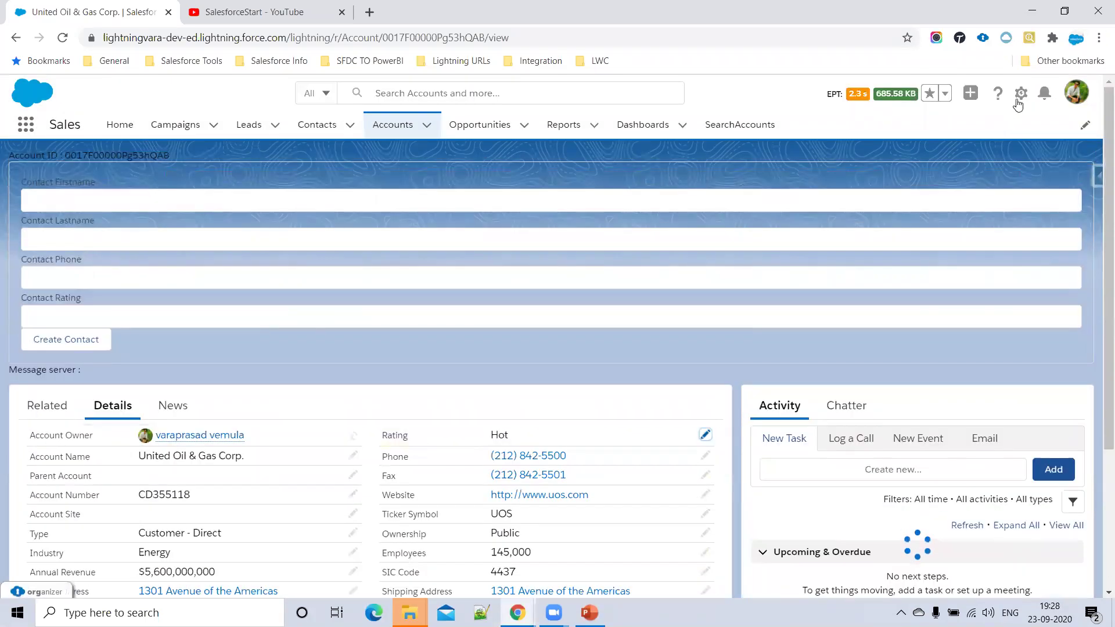
{"action": "left_click", "coordinate": [1020, 94]}
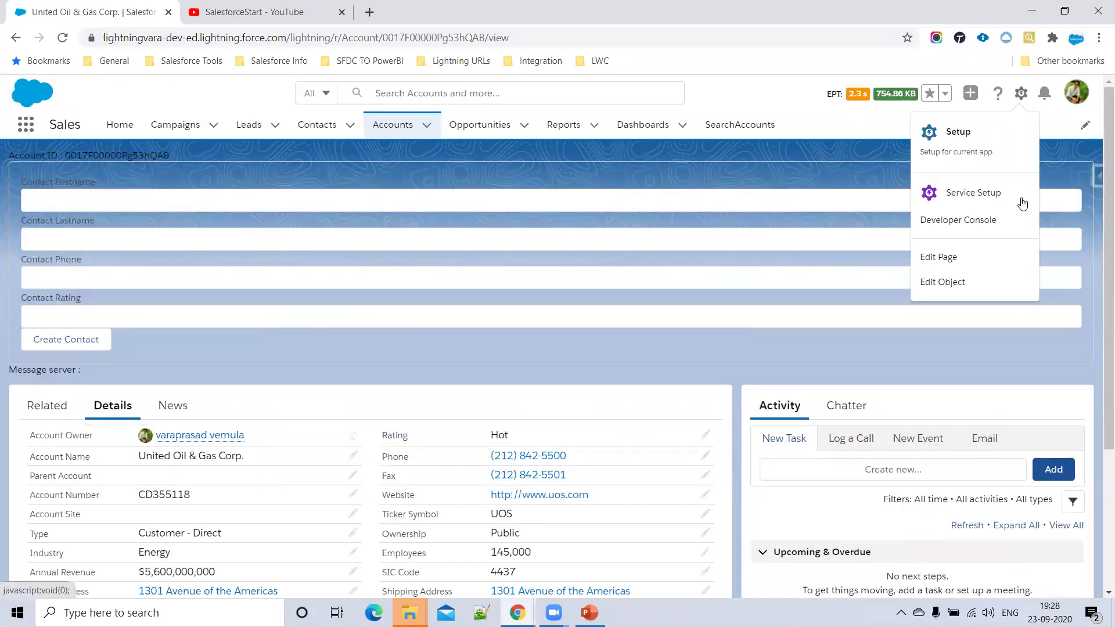
{"action": "left_click", "coordinate": [937, 259]}
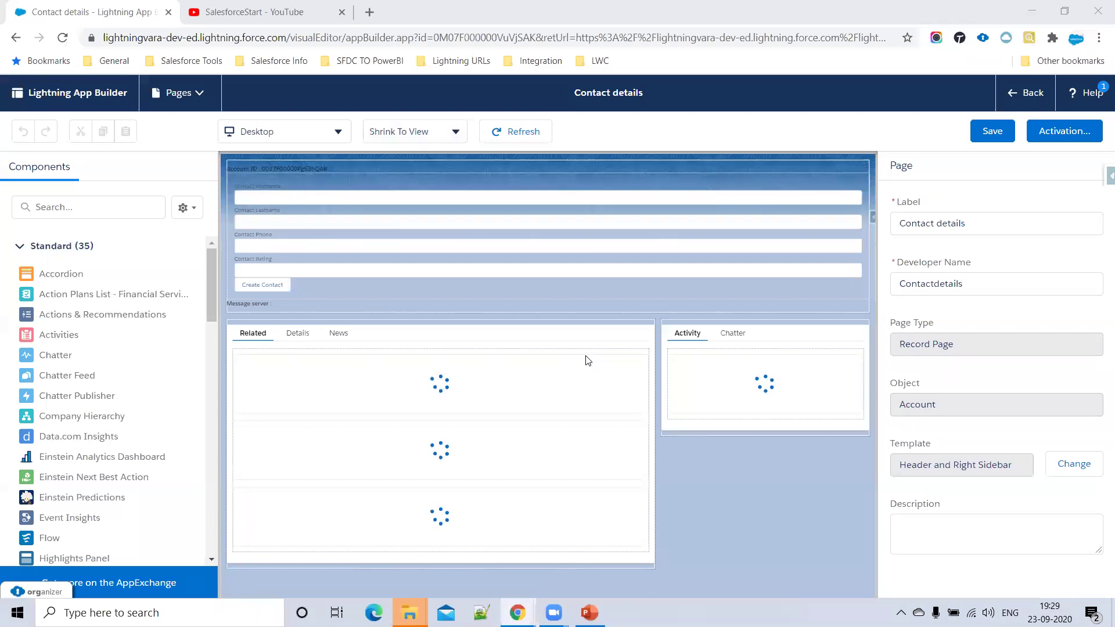
- On createContact, add a visibility filter, switch it to Advanced, and open its field categories
{"action": "left_click", "coordinate": [417, 225]}
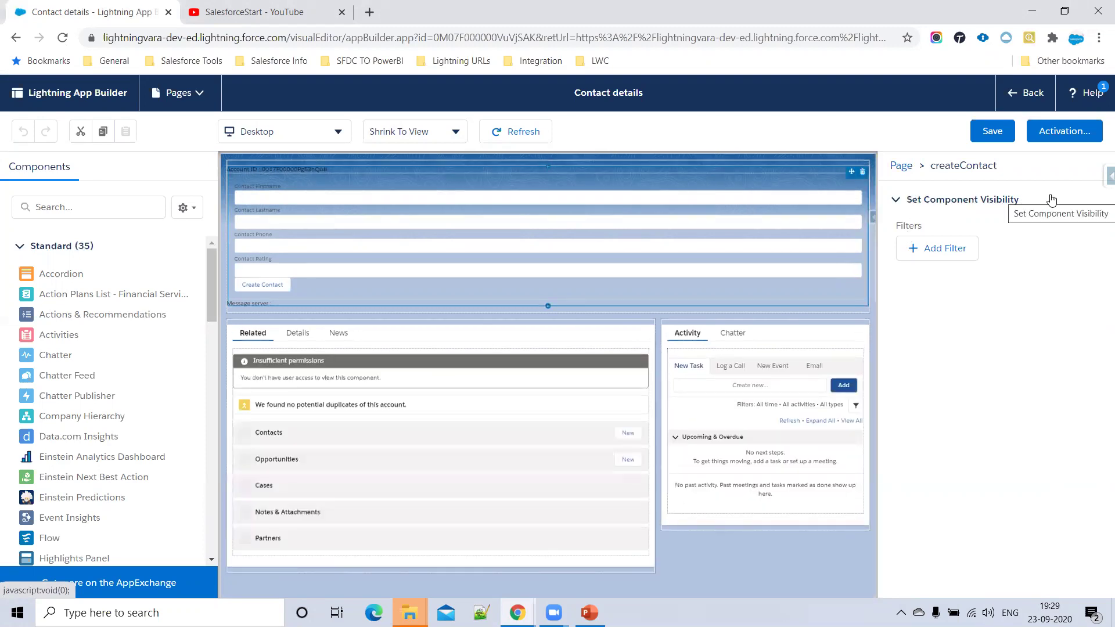
{"action": "left_click", "coordinate": [937, 254]}
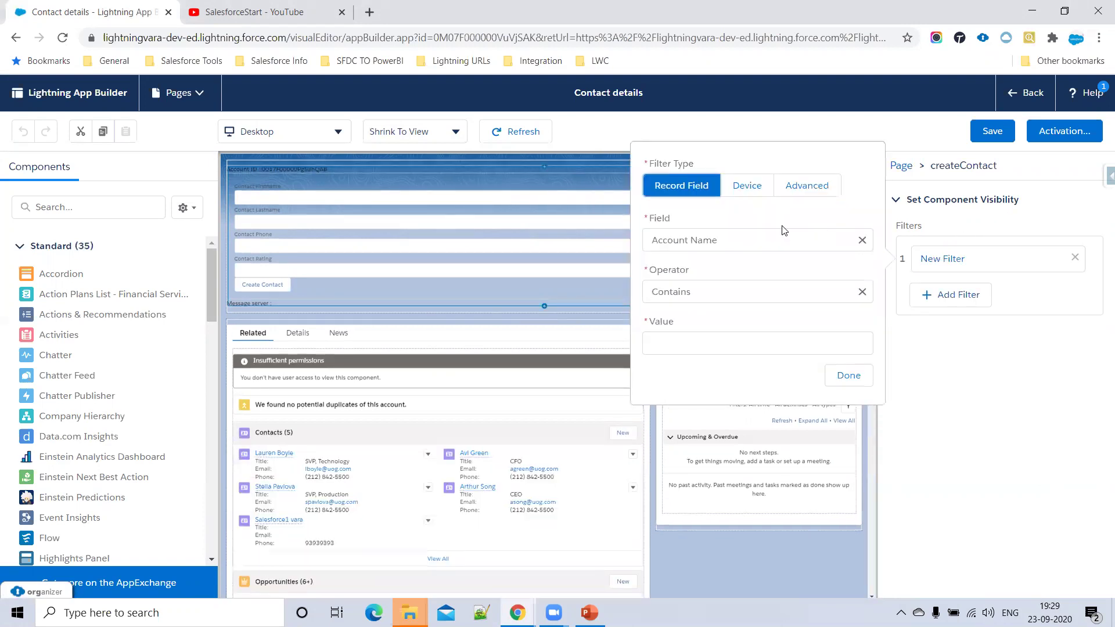
{"action": "left_click", "coordinate": [753, 196]}
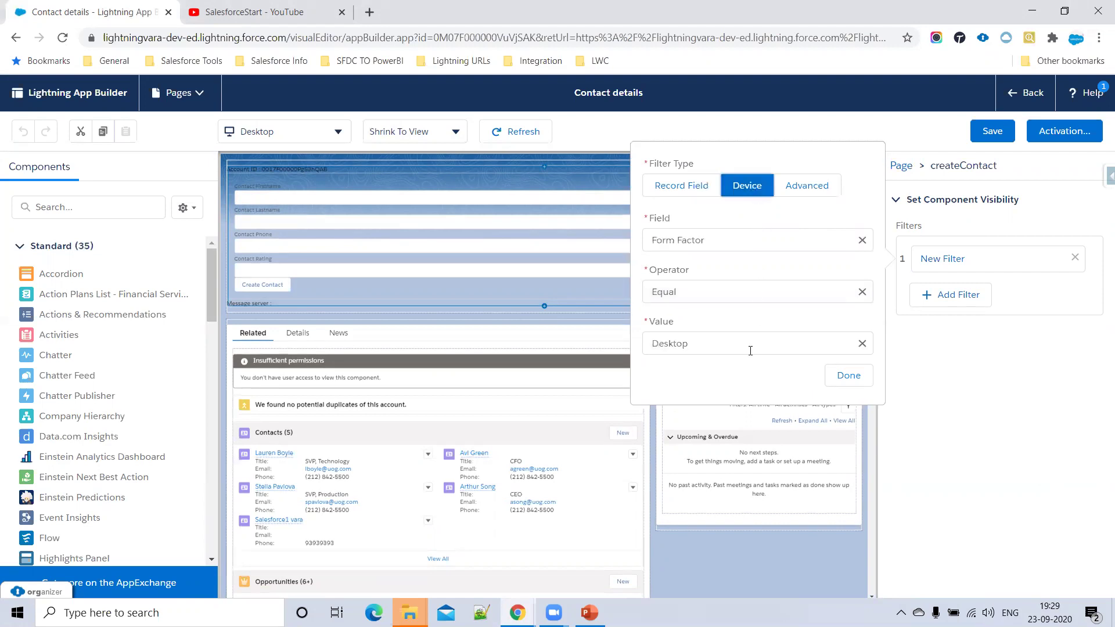
{"action": "left_click", "coordinate": [751, 351]}
{"action": "left_click", "coordinate": [806, 185]}
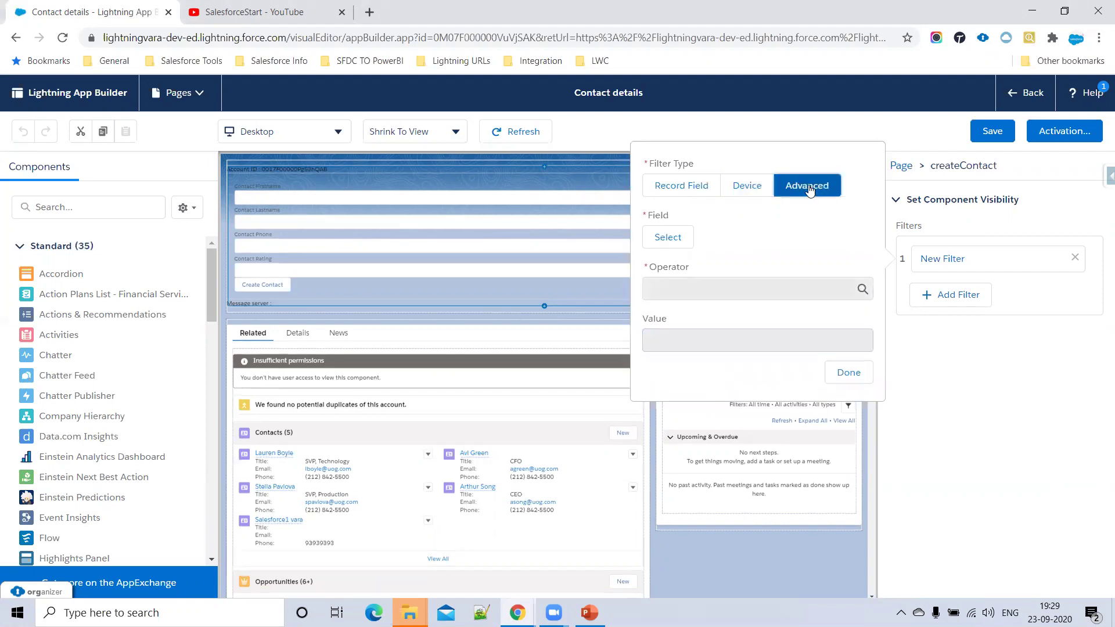
{"action": "left_click", "coordinate": [672, 237]}
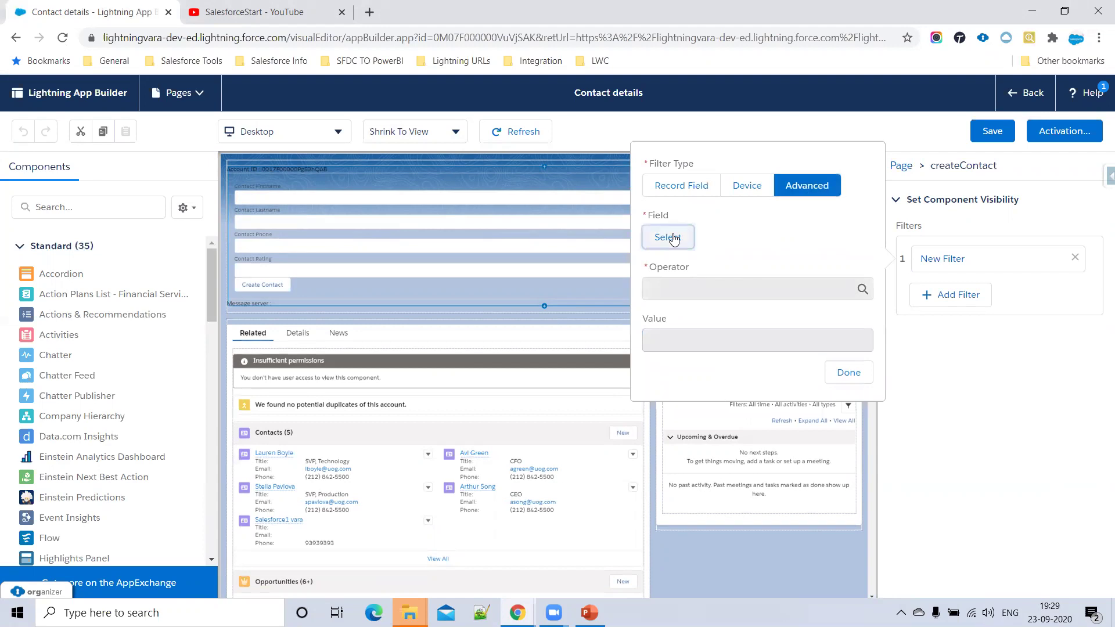
{"action": "left_click", "coordinate": [459, 266]}
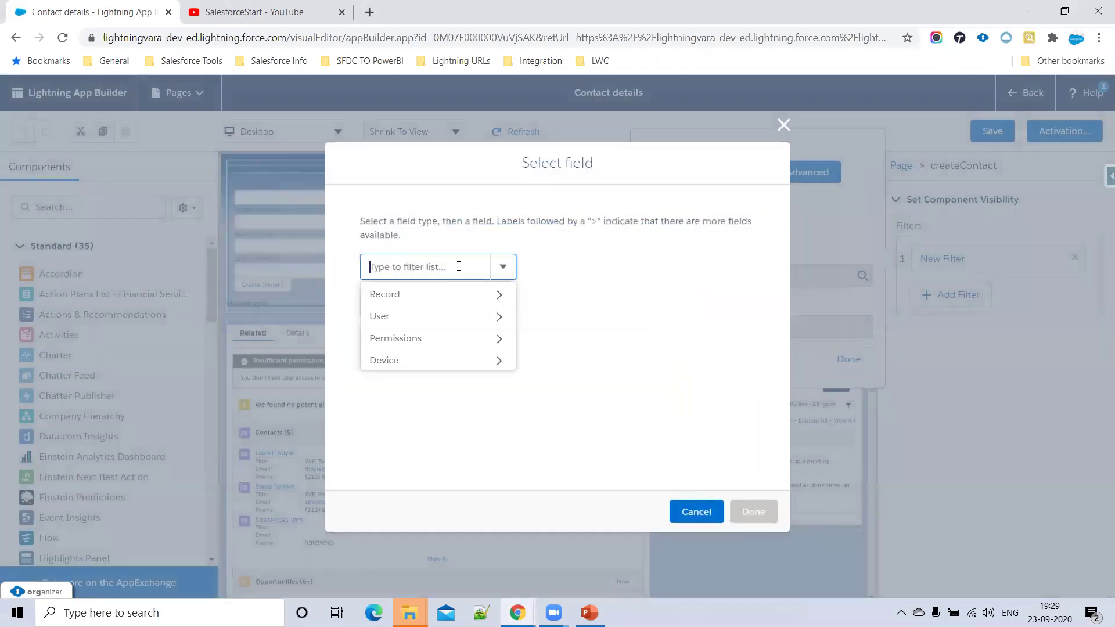
- Switch the filter to Record Field and try Account Number, dismissing its loading error
{"action": "left_click", "coordinate": [714, 512]}
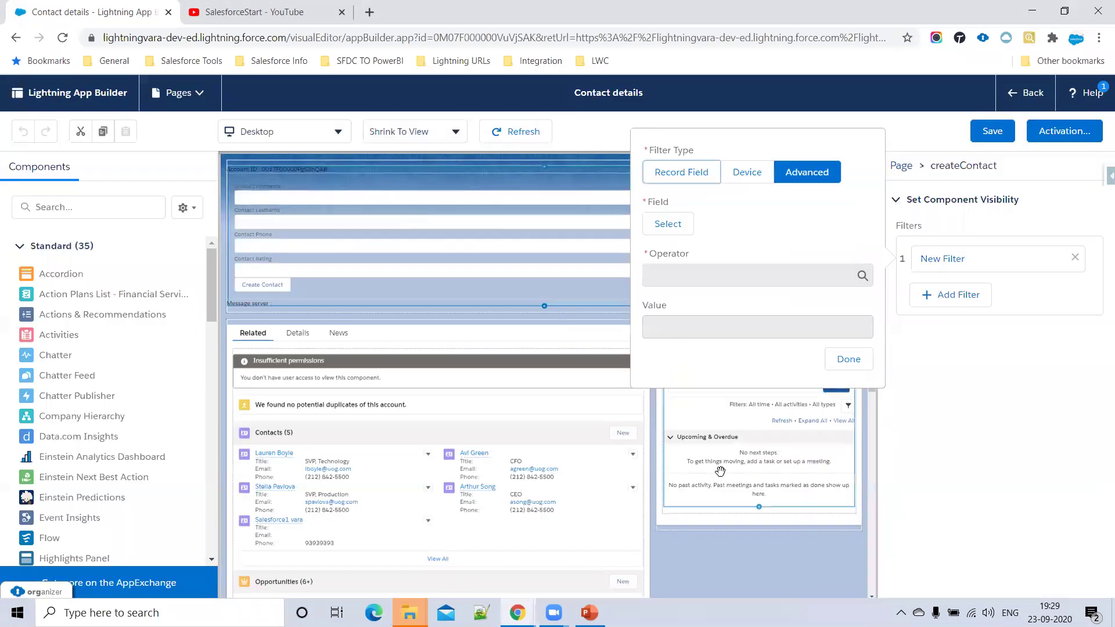
{"action": "left_click", "coordinate": [671, 174]}
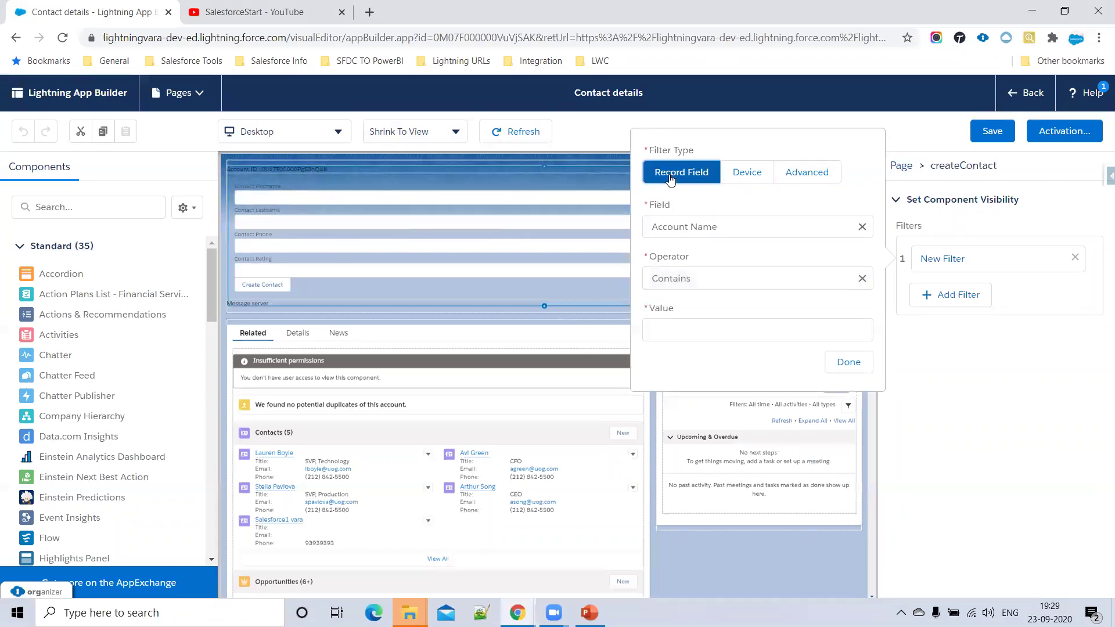
{"action": "left_click", "coordinate": [735, 224]}
{"action": "key", "text": "BackSpace"}
{"action": "key", "text": "BackSpace"}
{"action": "key", "text": "BackSpace"}
{"action": "key", "text": "BackSpace"}
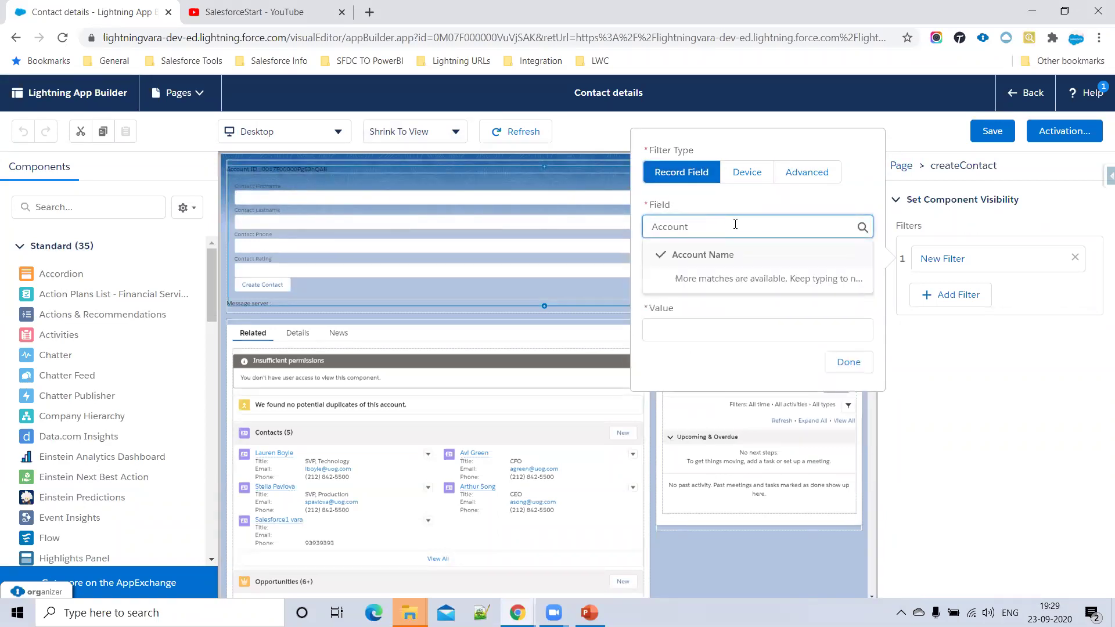
{"action": "type", "text": "r"}
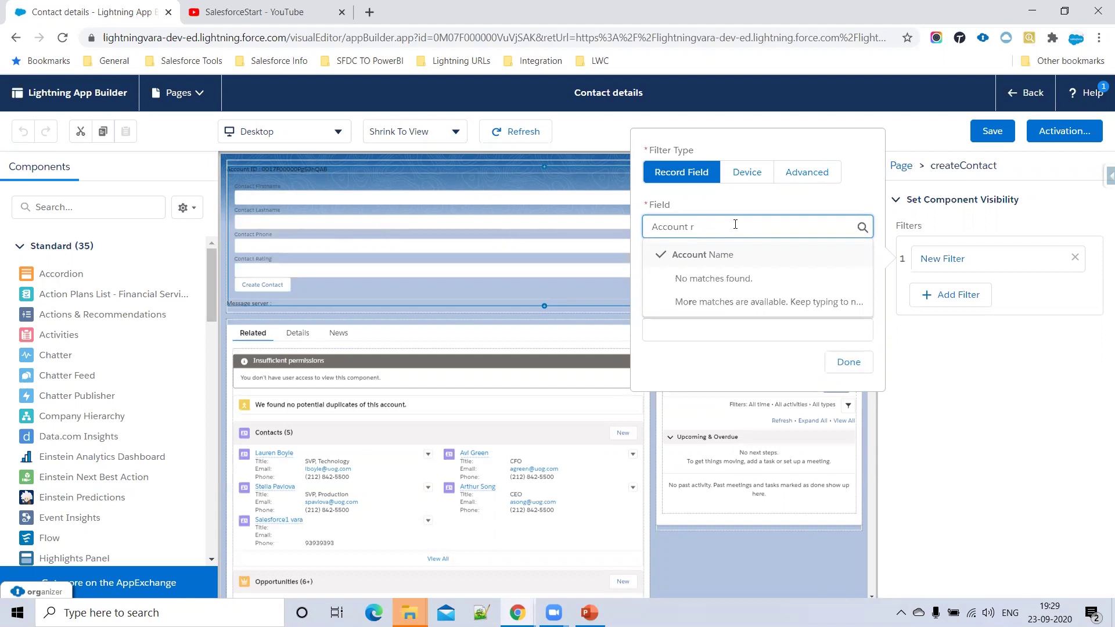
{"action": "key", "text": "BackSpace"}
{"action": "key", "text": "BackSpace"}
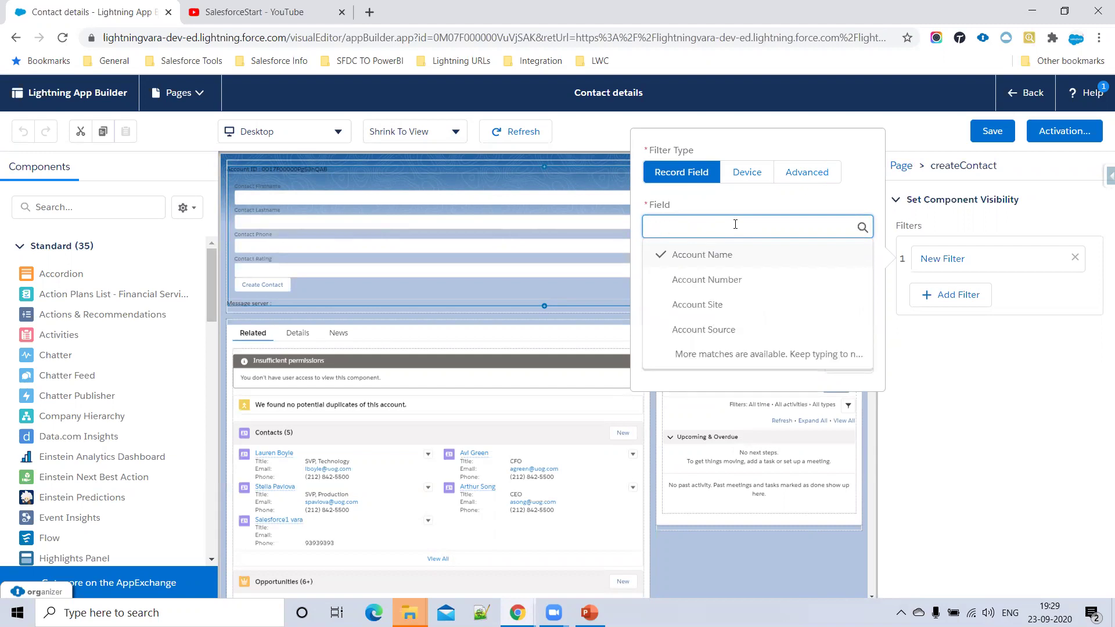
{"action": "type", "text": "ac"}
{"action": "key", "text": "Down"}
{"action": "key", "text": "Down"}
{"action": "key", "text": "Return"}
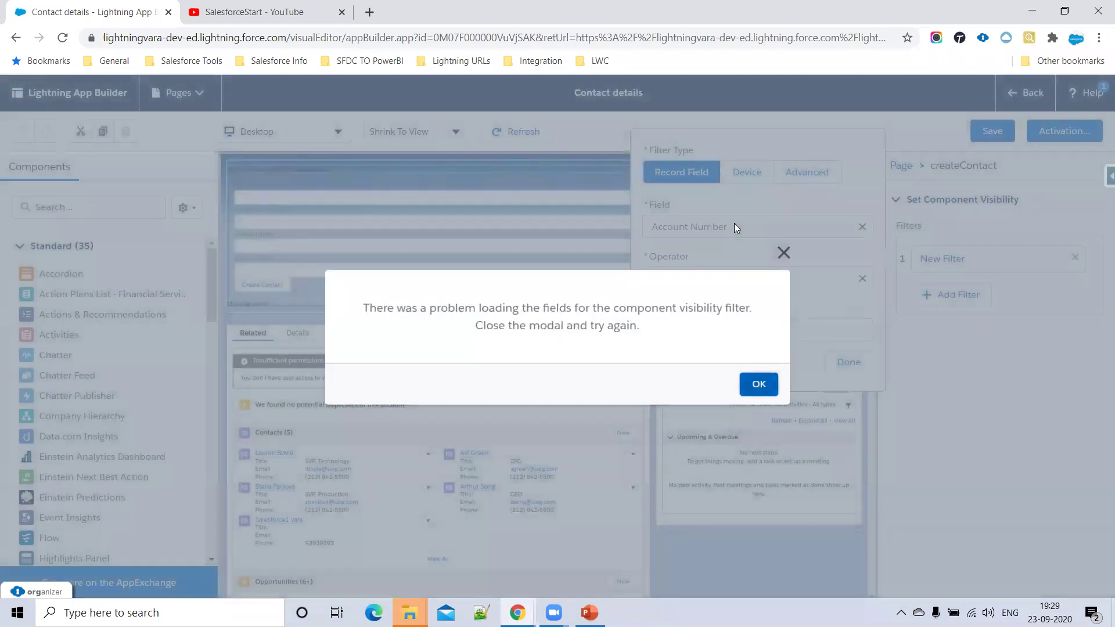
{"action": "key", "text": "Return"}
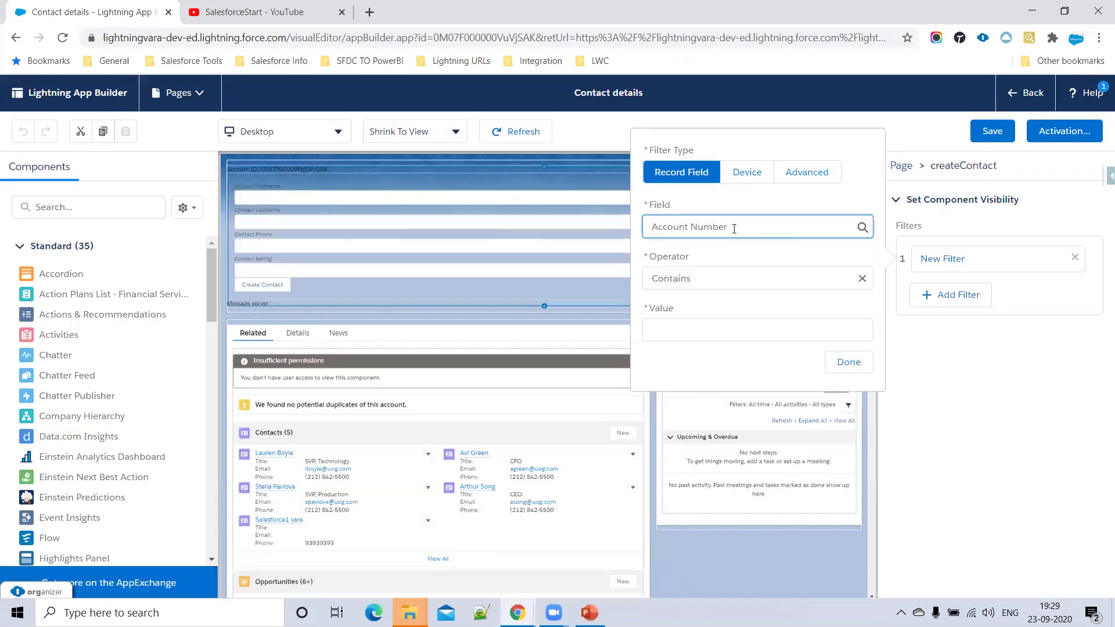
- Set the filter to Rating Equal Cold and save the record page
{"action": "left_click", "coordinate": [734, 228]}
{"action": "scroll", "coordinate": [772, 323], "scroll_direction": "down", "scroll_amount": 3}
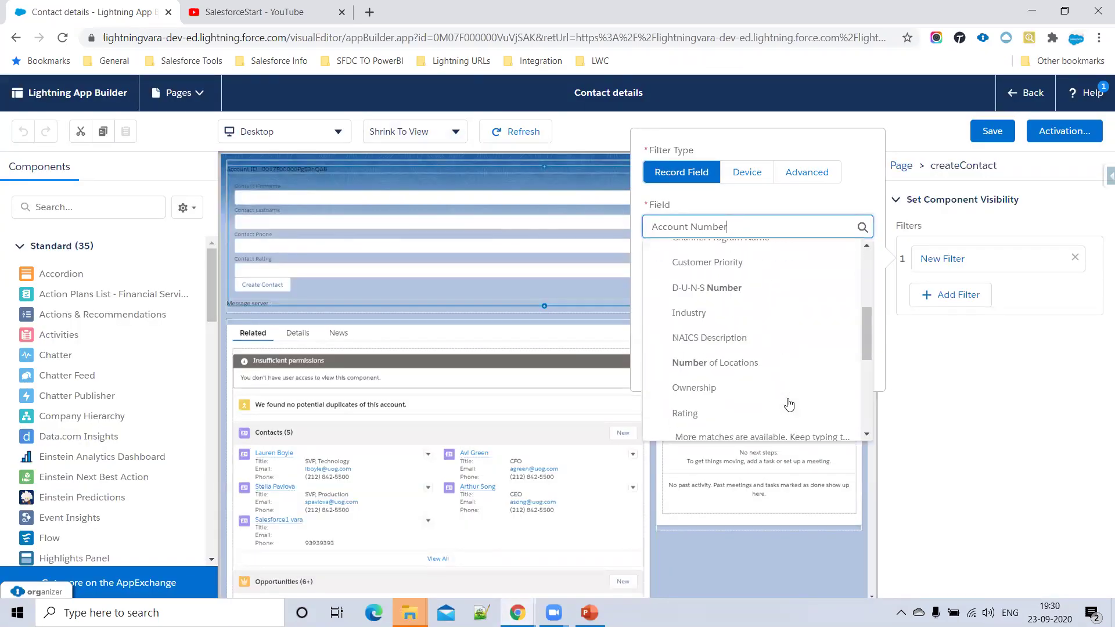
{"action": "left_click", "coordinate": [722, 415]}
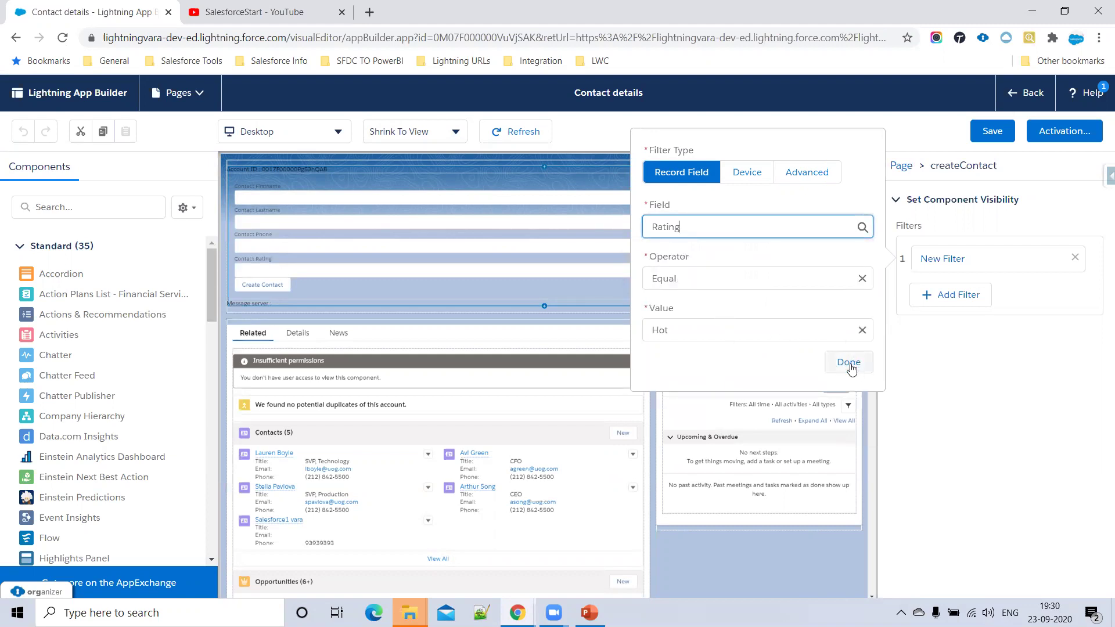
{"action": "left_click", "coordinate": [787, 331]}
{"action": "left_click", "coordinate": [723, 407]}
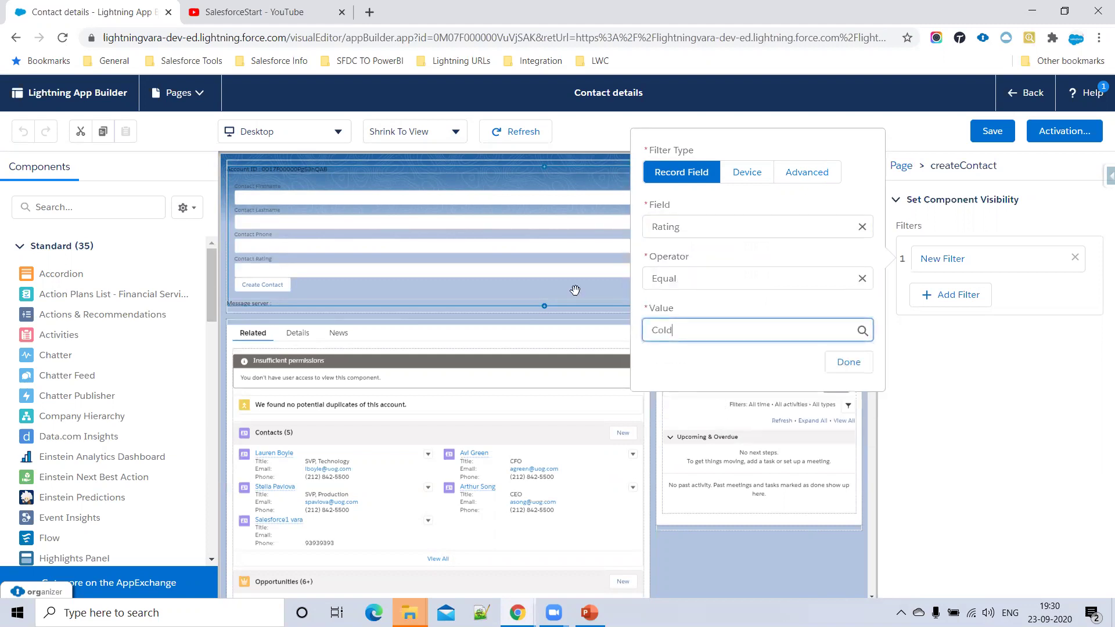
{"action": "left_click", "coordinate": [849, 363]}
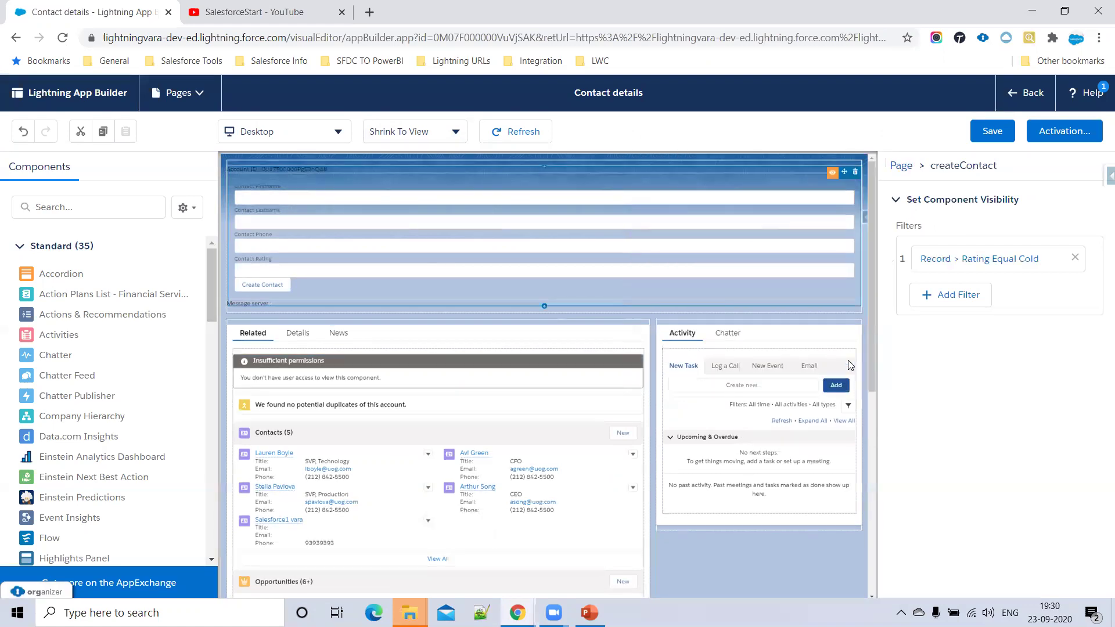
{"action": "left_click", "coordinate": [979, 133]}
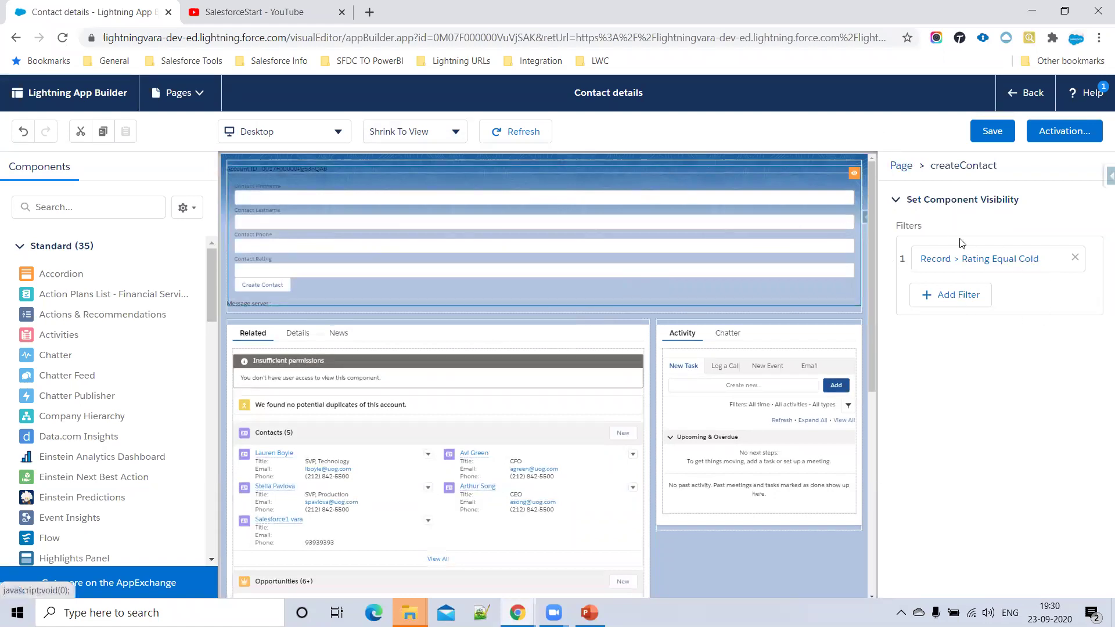
{"action": "left_click", "coordinate": [992, 131]}
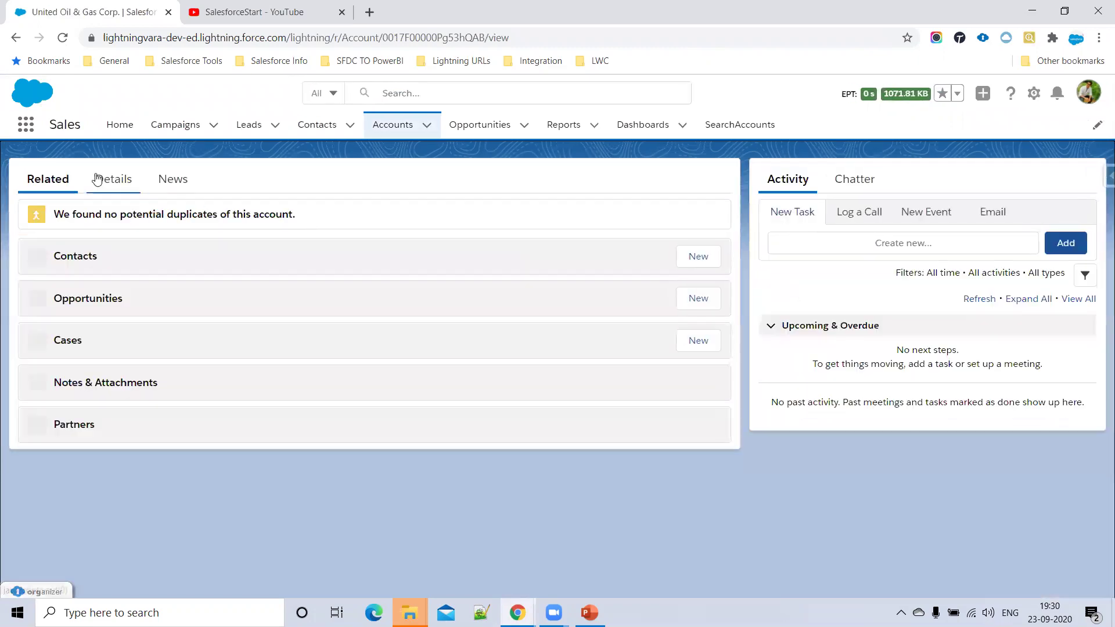
- On the Details tab, change the account's Rating to Cold and save it
{"action": "left_click", "coordinate": [106, 180]}
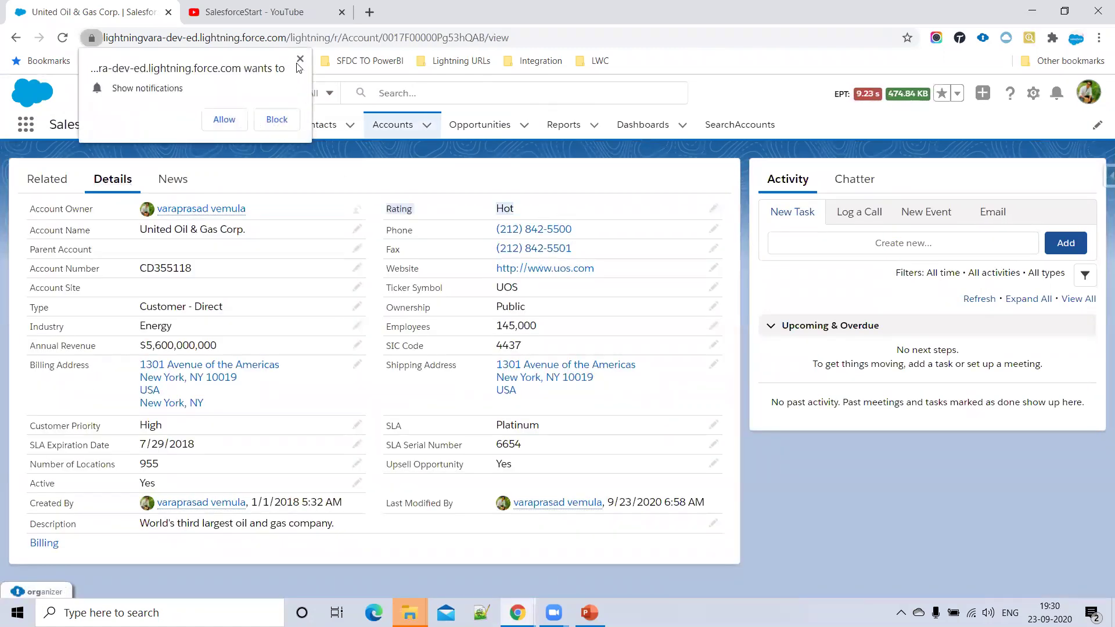
{"action": "left_click", "coordinate": [300, 59]}
{"action": "left_click", "coordinate": [713, 216]}
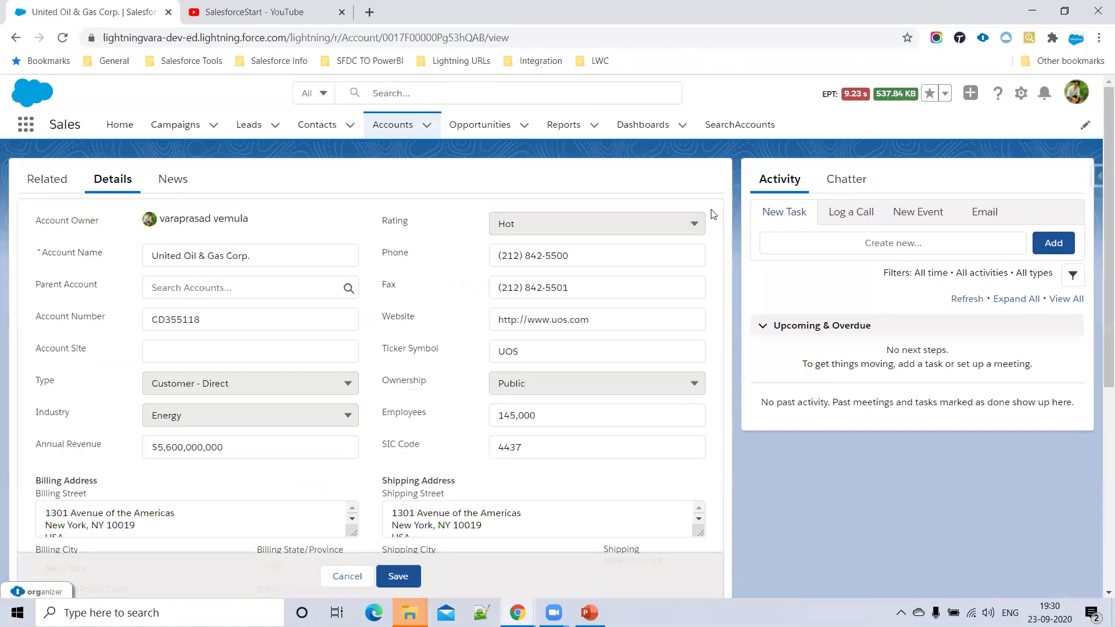
{"action": "left_click", "coordinate": [700, 224]}
{"action": "left_click", "coordinate": [546, 323]}
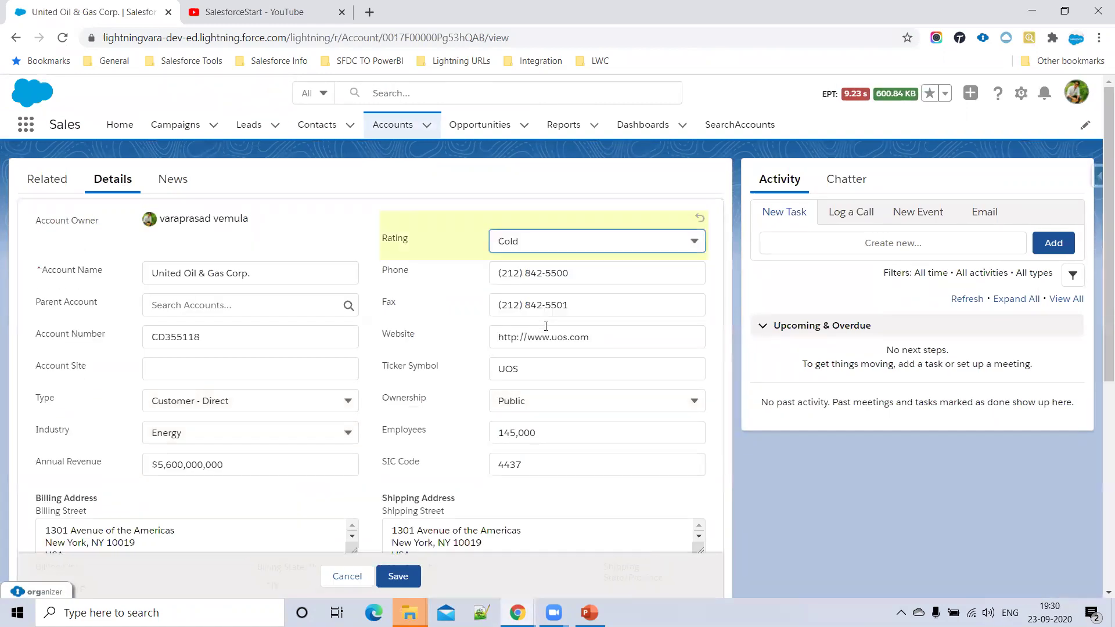
{"action": "left_click", "coordinate": [405, 574]}
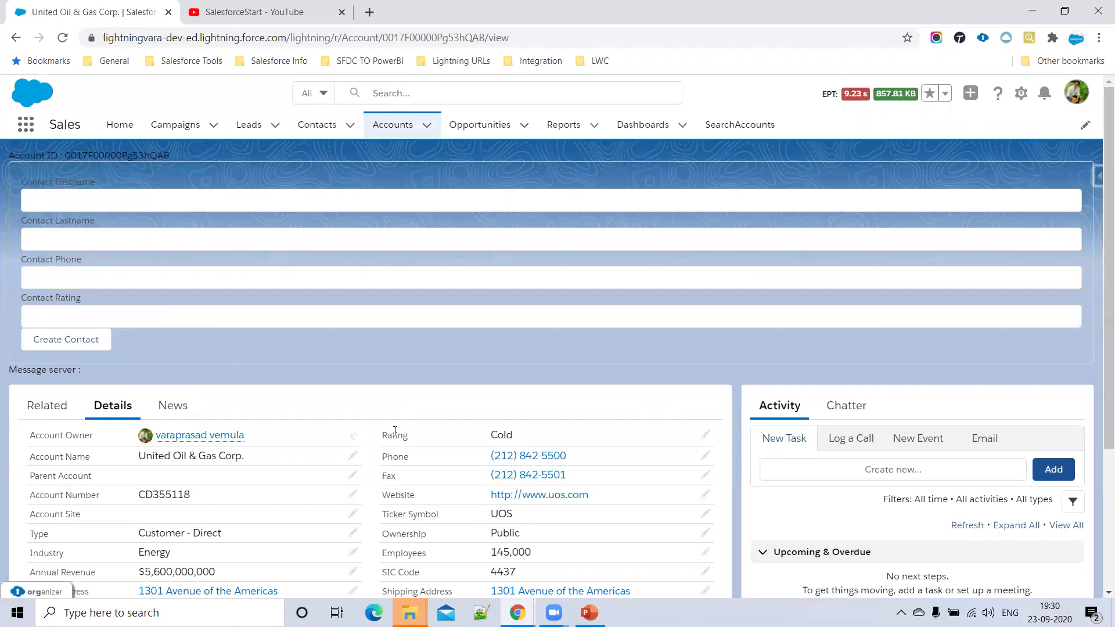
- Highlight the Cold rating and the contact form's labels, then open the Setup menu
{"action": "left_click_drag", "start_coordinate": [385, 433], "coordinate": [573, 437]}
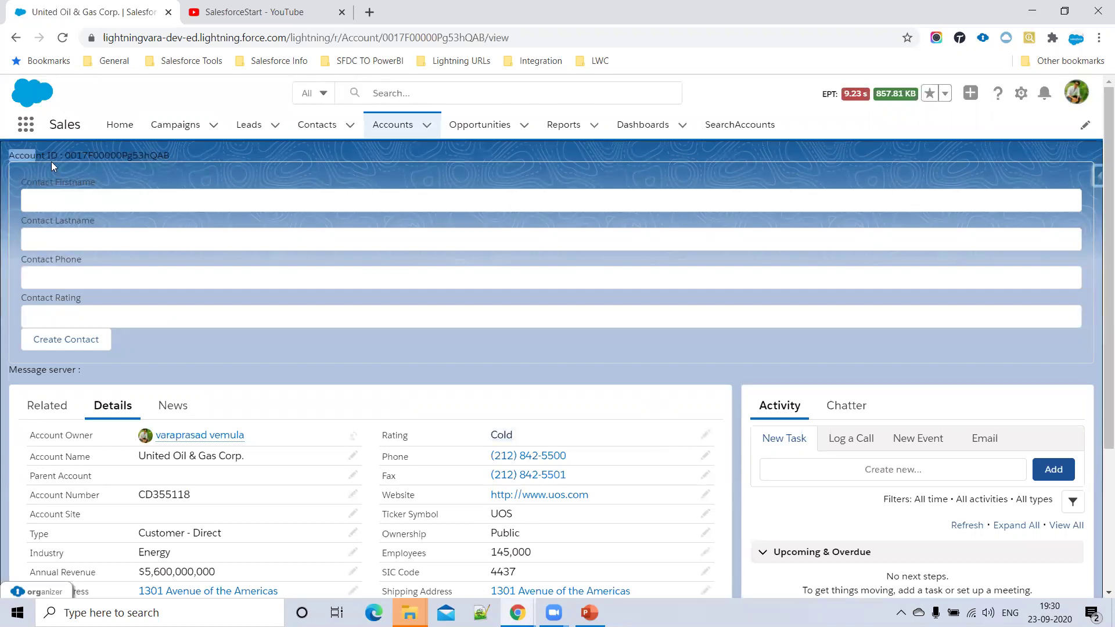
{"action": "left_click_drag", "start_coordinate": [8, 153], "coordinate": [263, 272]}
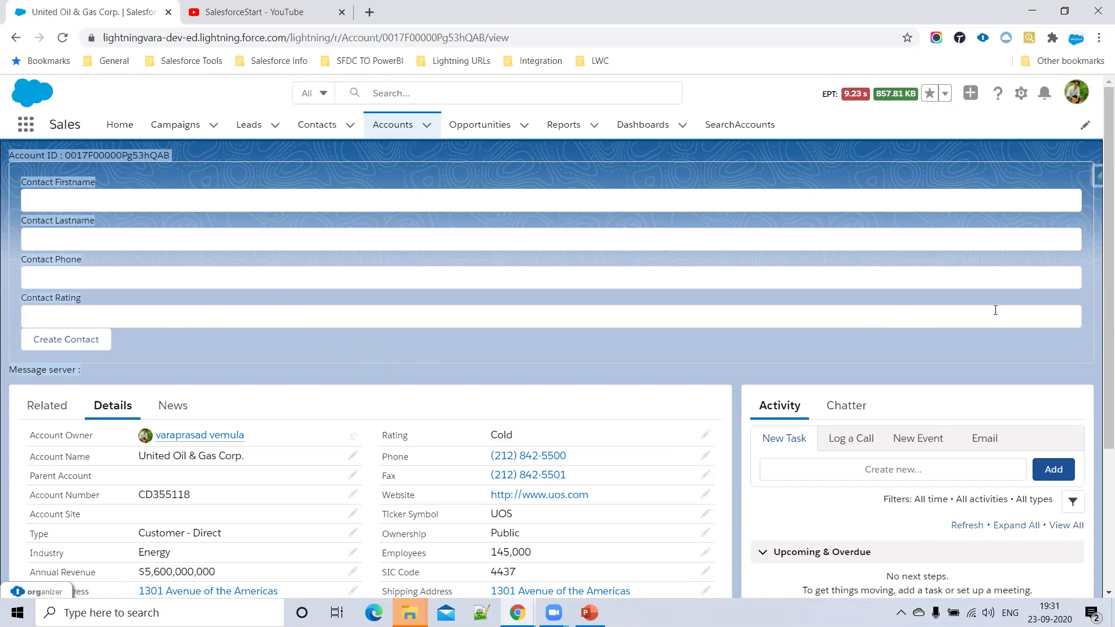
{"action": "left_click", "coordinate": [1021, 94]}
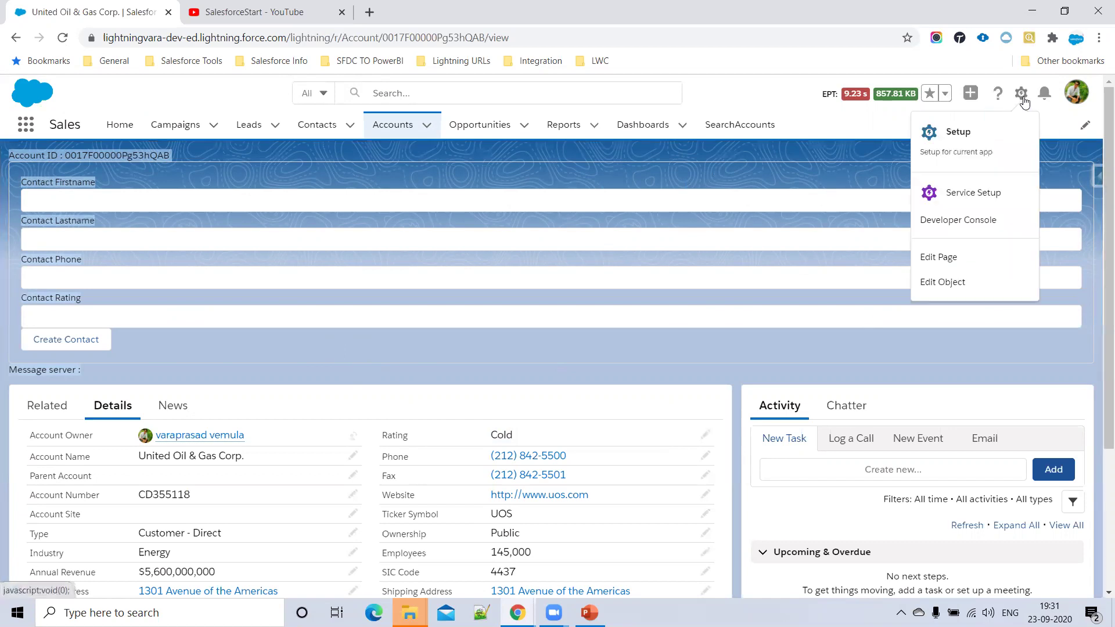
- Choose Edit Page to reopen the Account record page in Lightning App Builder
{"action": "left_click", "coordinate": [941, 256]}
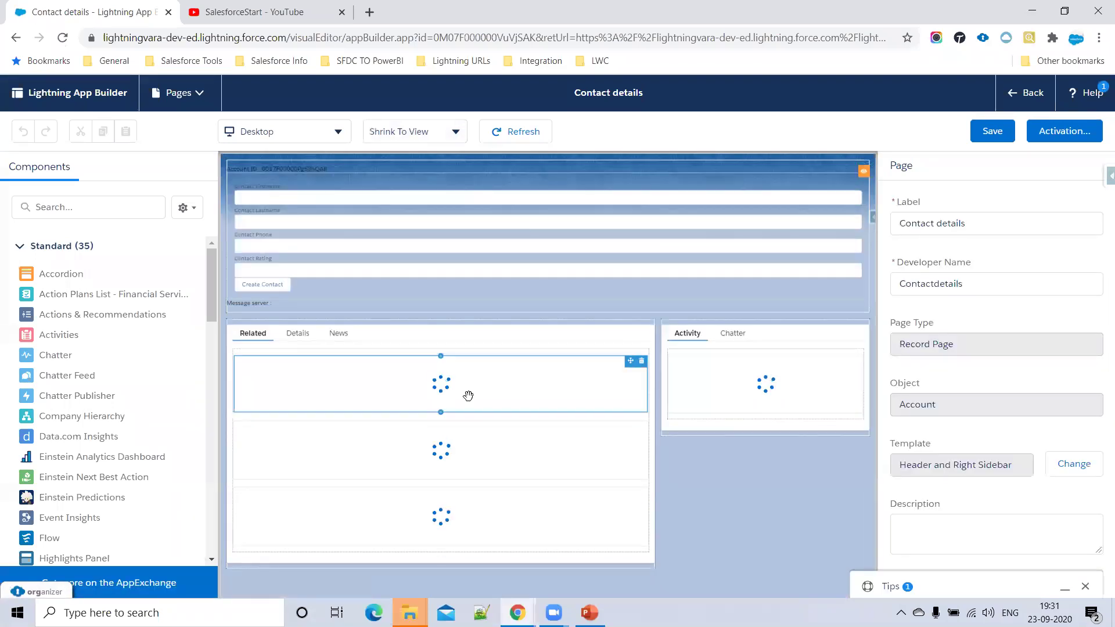
- Swap createContact's Rating Equal Cold filter for Device Form Factor Equal Phone and save
{"action": "left_click", "coordinate": [738, 254]}
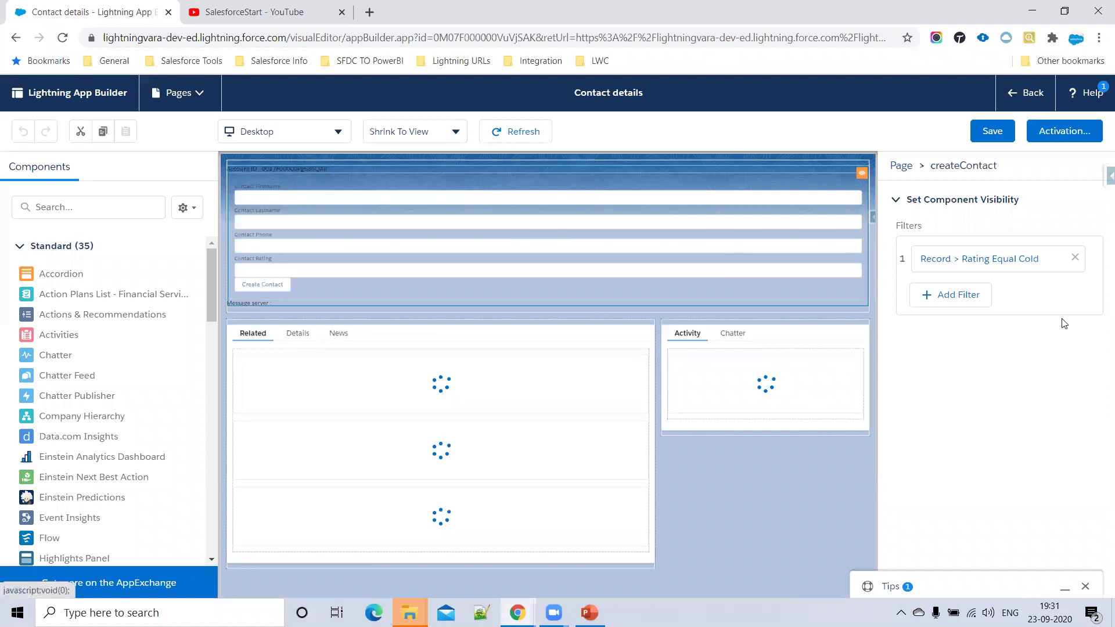
{"action": "left_click", "coordinate": [1080, 260]}
{"action": "left_click", "coordinate": [950, 253]}
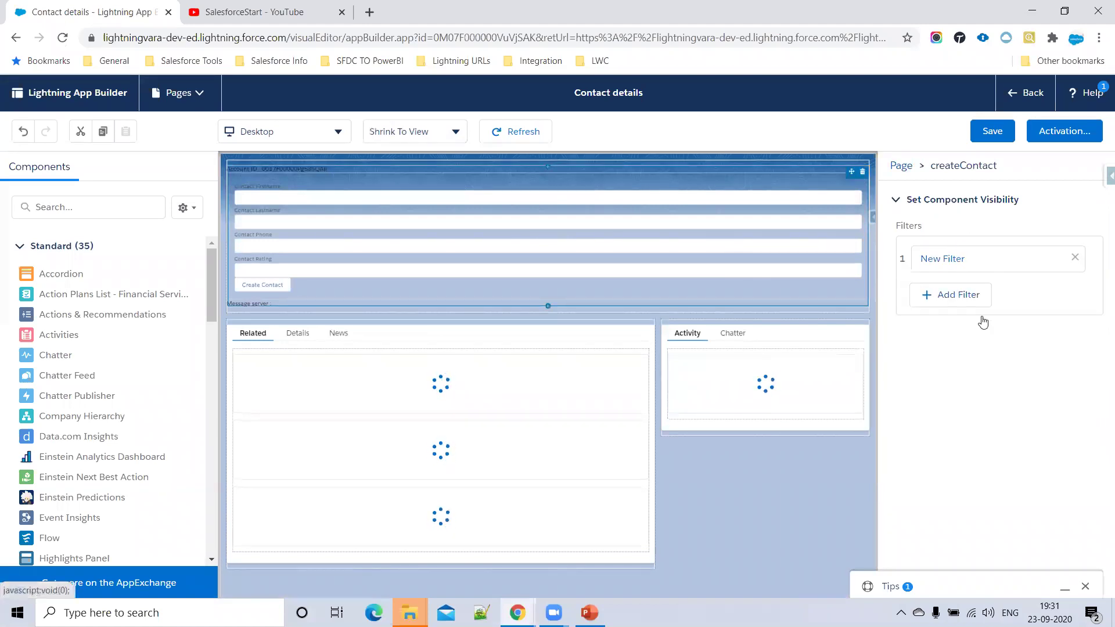
{"action": "left_click", "coordinate": [747, 186]}
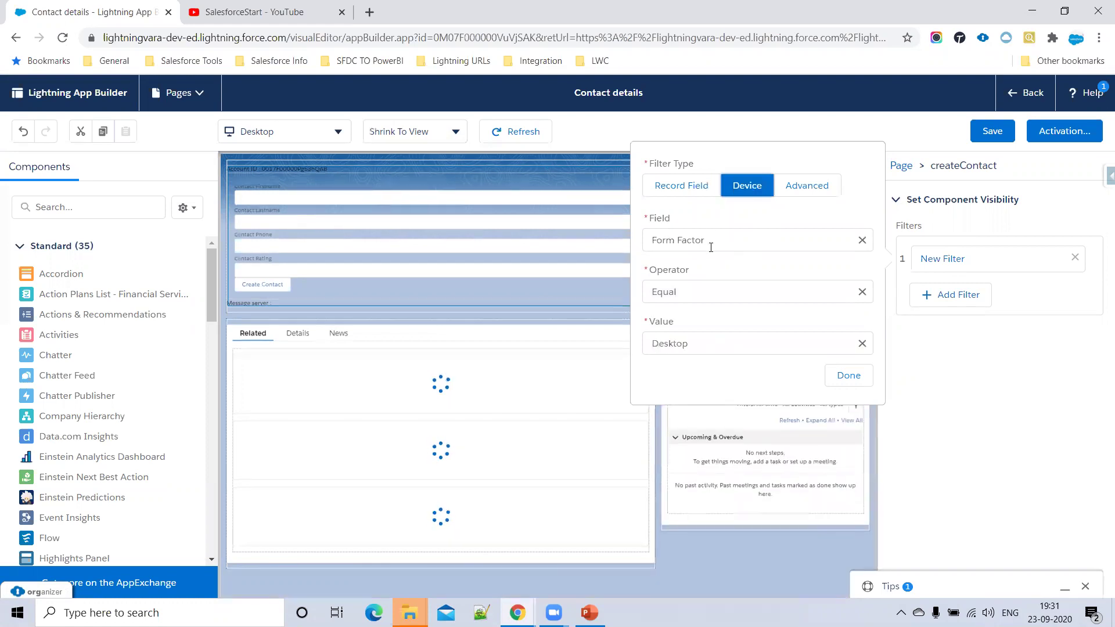
{"action": "left_click", "coordinate": [704, 343]}
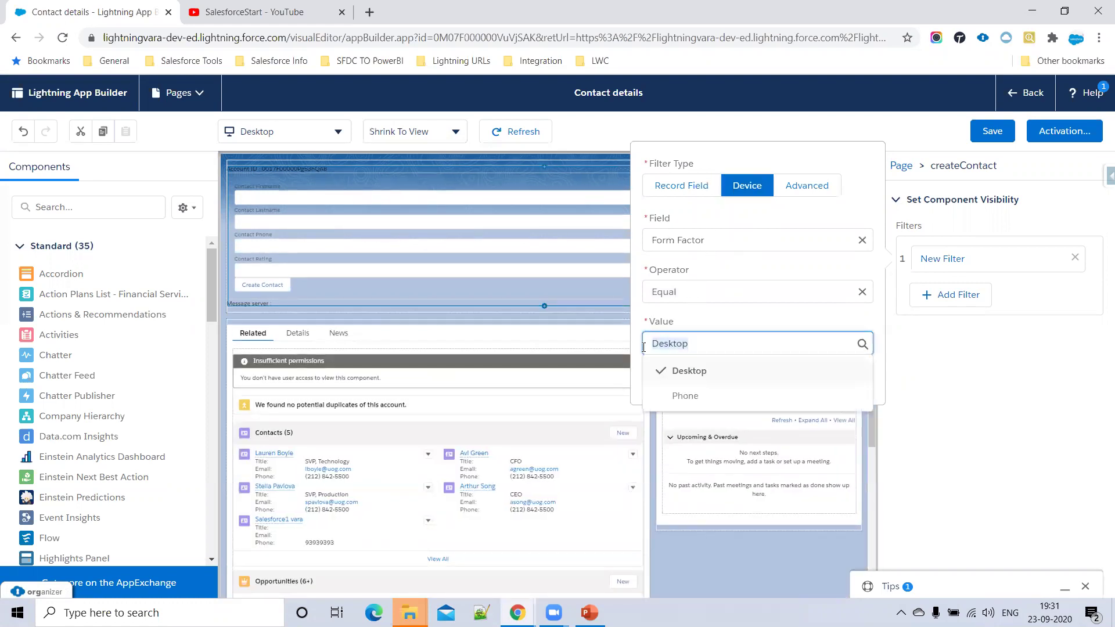
{"action": "left_click", "coordinate": [712, 396]}
{"action": "left_click", "coordinate": [848, 376]}
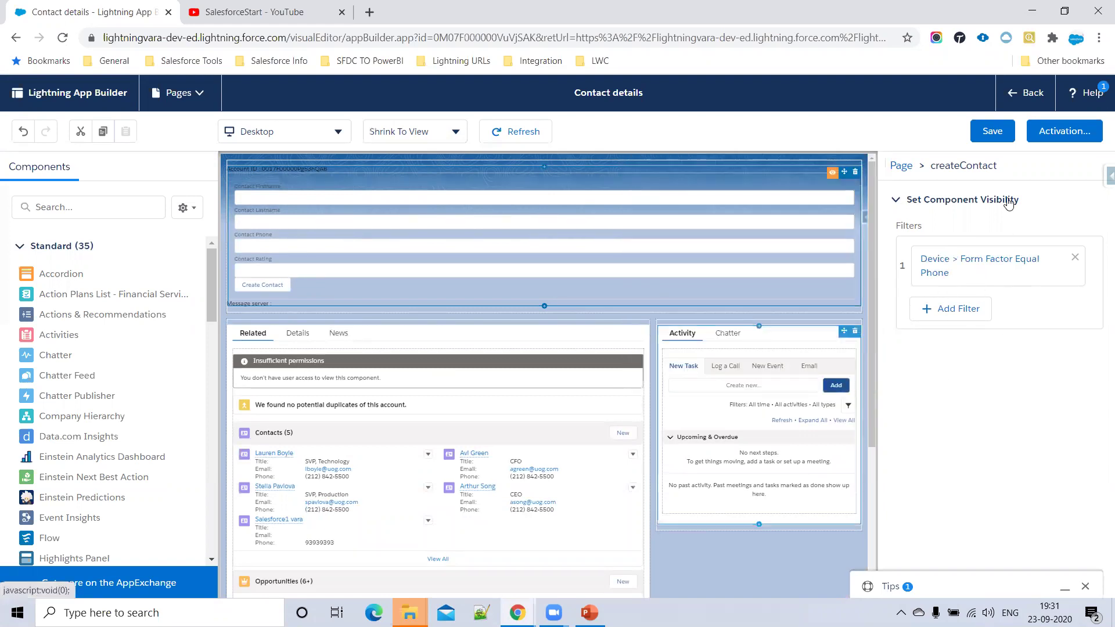
{"action": "left_click", "coordinate": [992, 132]}
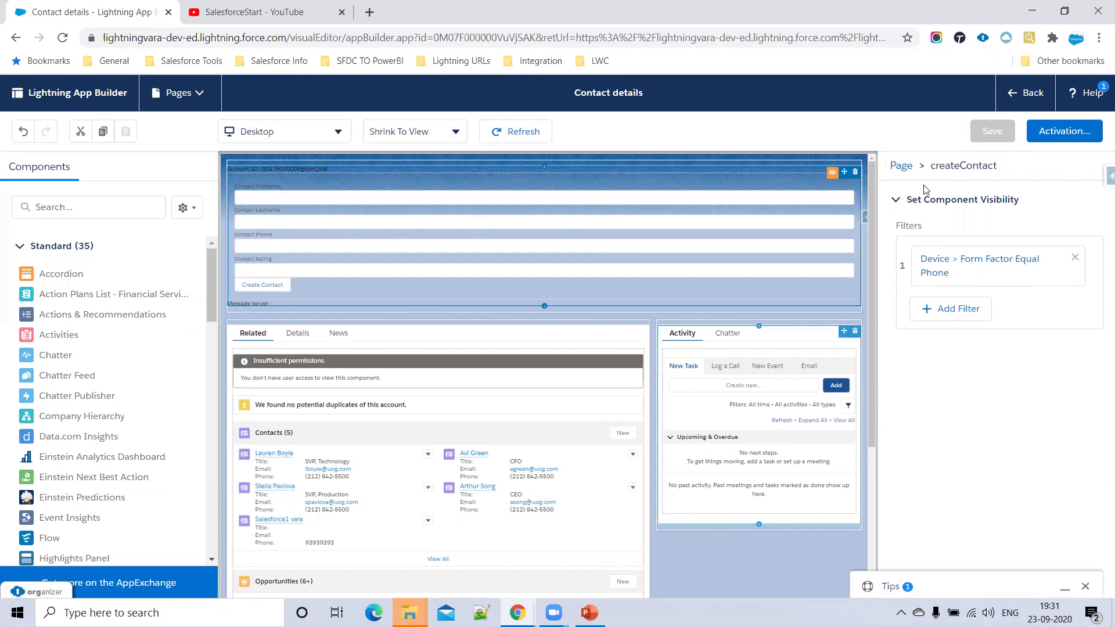
- Return to the account record to confirm the form is hidden, then reopen Edit Page
{"action": "left_click", "coordinate": [1025, 93]}
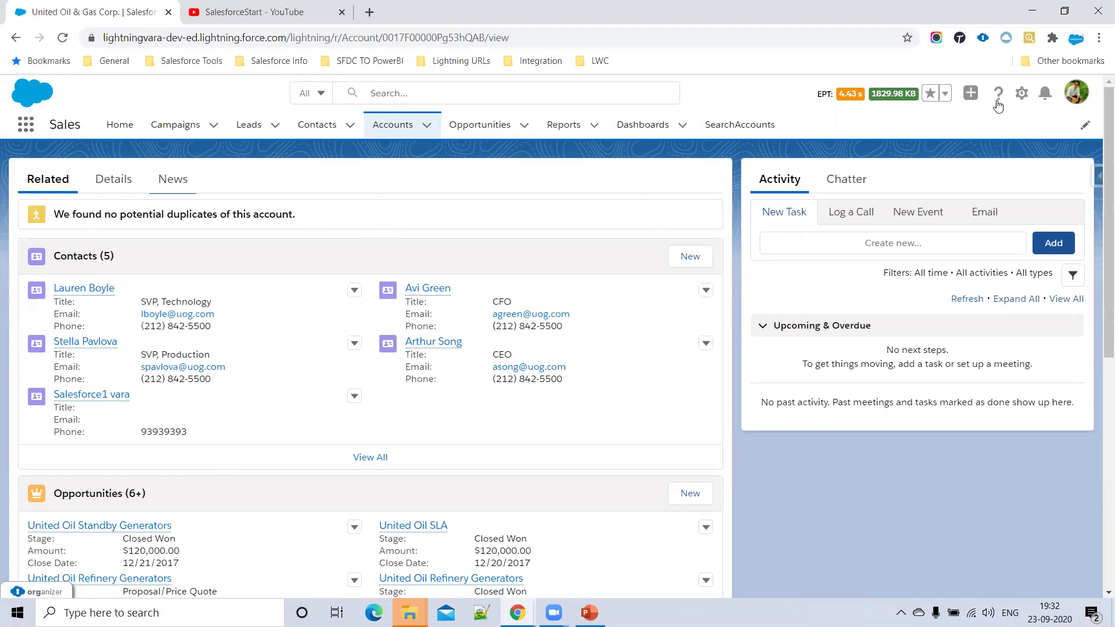
{"action": "left_click", "coordinate": [1024, 100]}
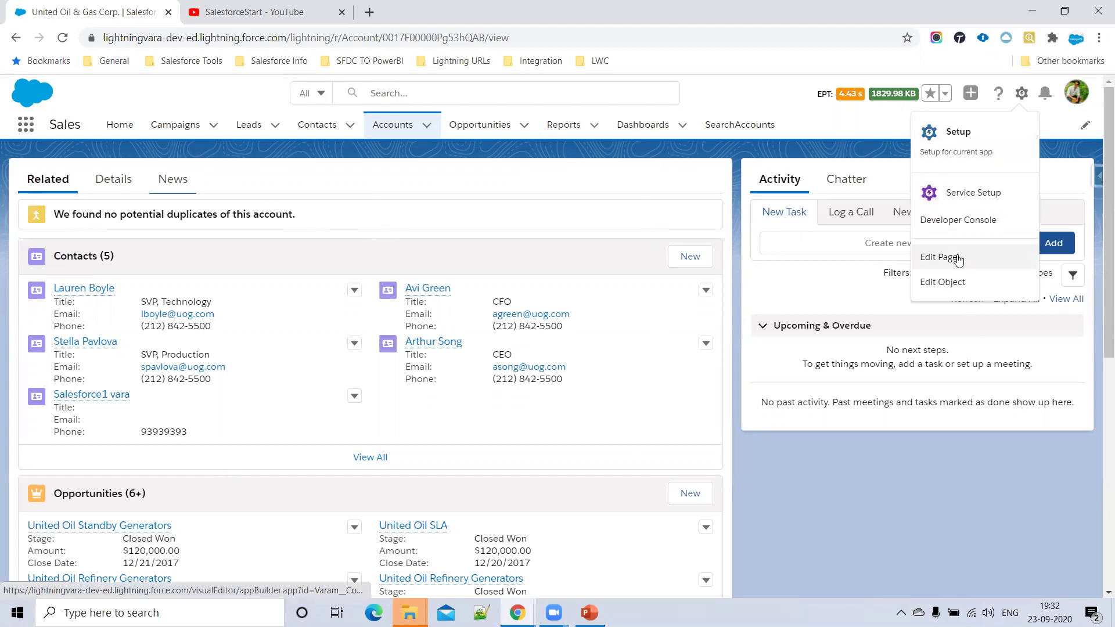
{"action": "left_click", "coordinate": [978, 256]}
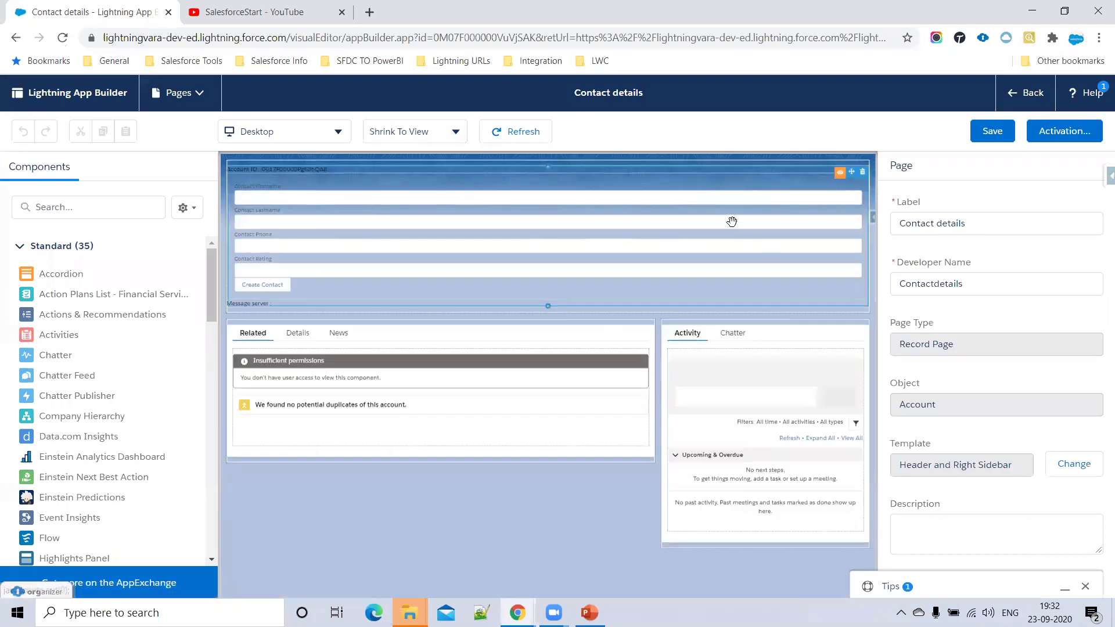
- Delete createContact's Phone filter and add a new Advanced filter with field types shown
{"action": "left_click", "coordinate": [732, 222]}
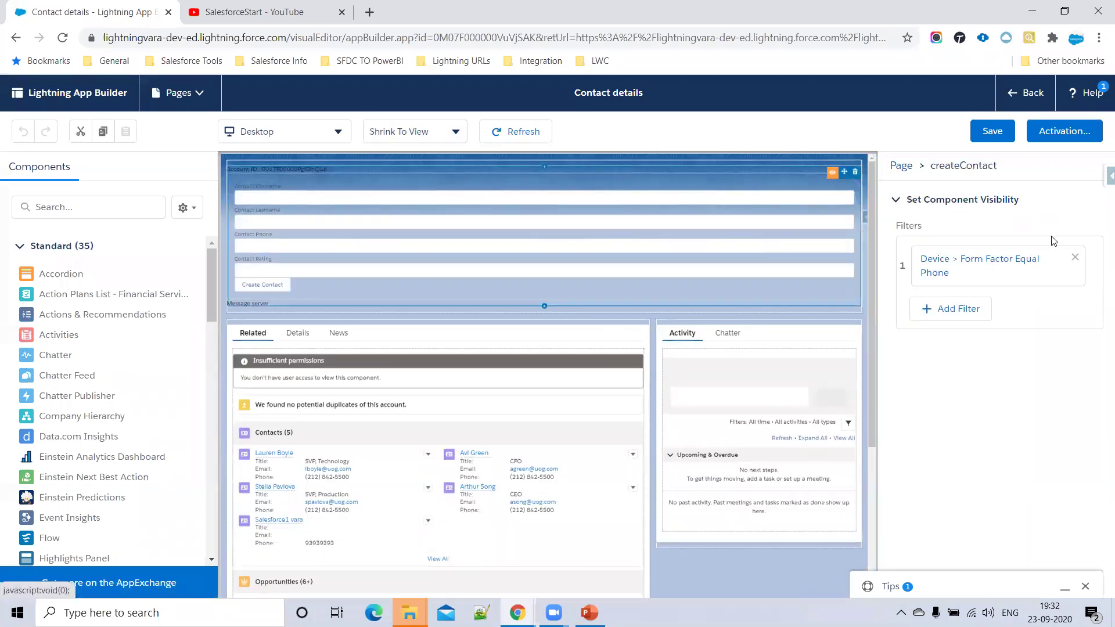
{"action": "left_click", "coordinate": [1074, 263]}
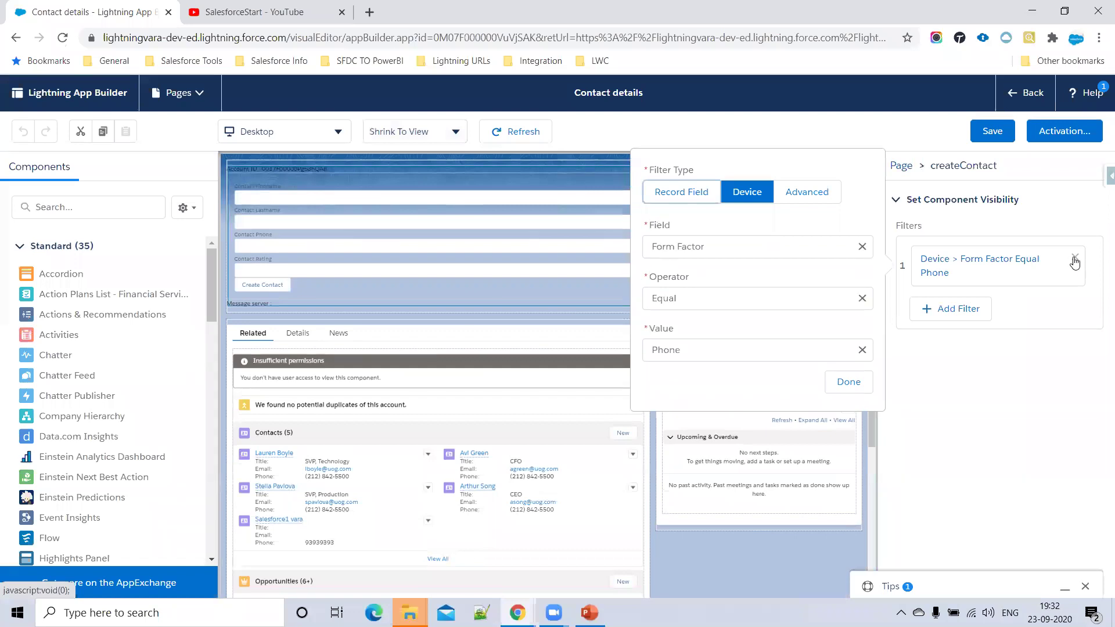
{"action": "left_click", "coordinate": [1075, 263]}
{"action": "left_click", "coordinate": [934, 253]}
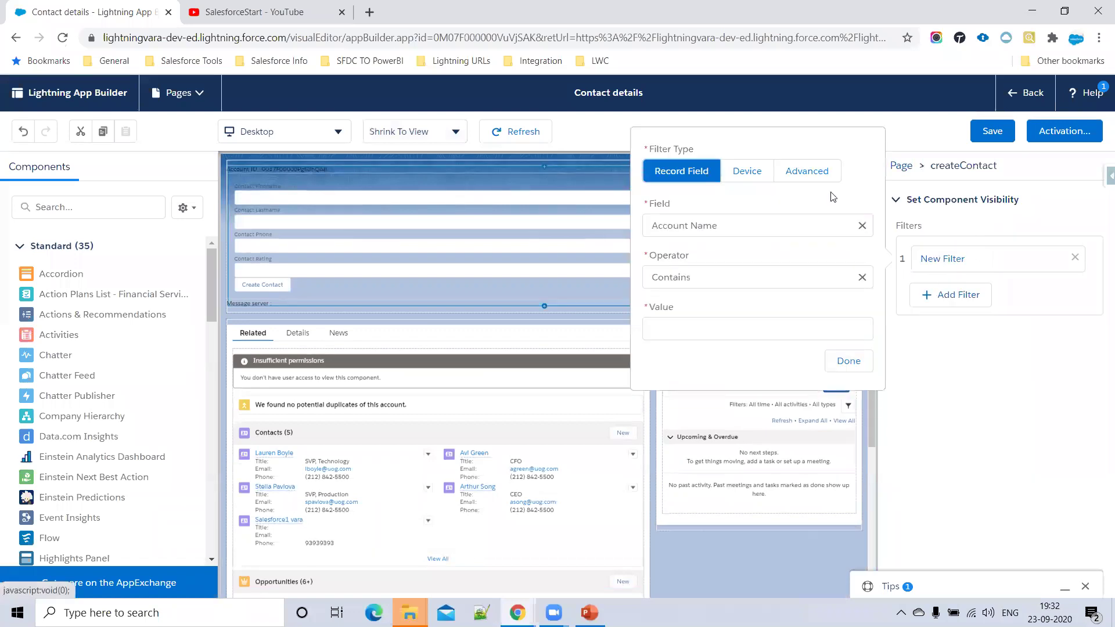
{"action": "left_click", "coordinate": [812, 172]}
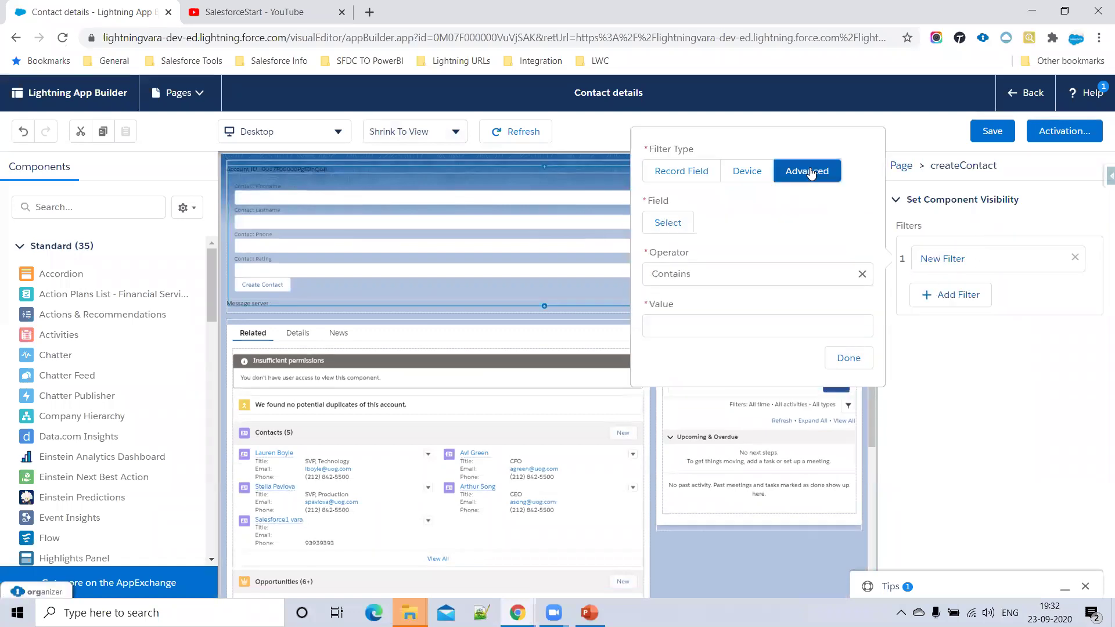
{"action": "left_click", "coordinate": [669, 227]}
{"action": "left_click", "coordinate": [468, 266]}
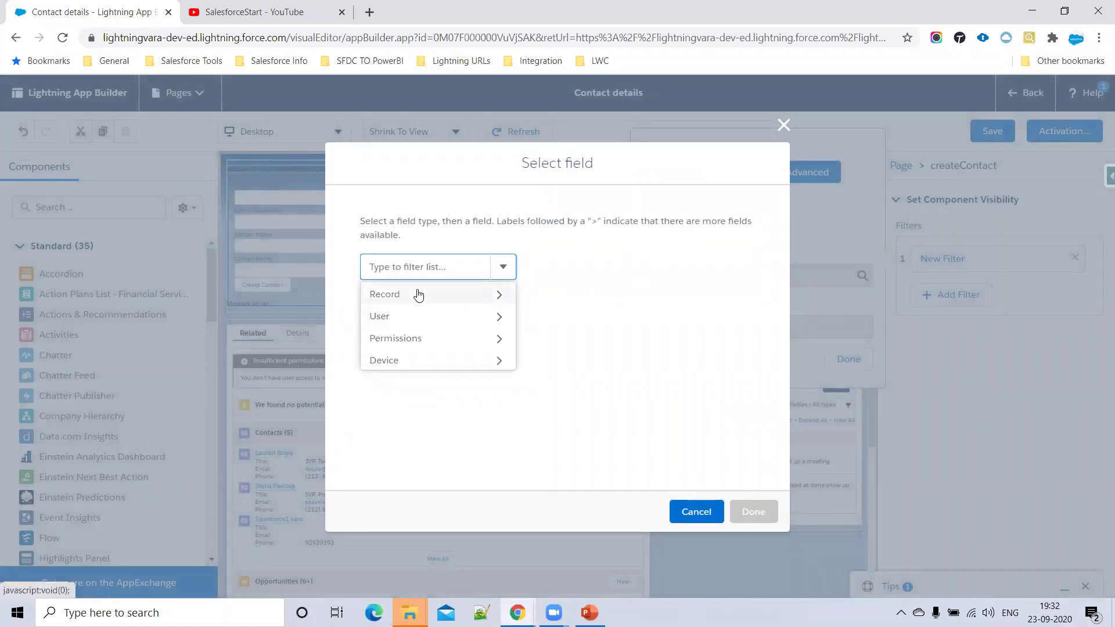
- Pick Device > Form Factor as the field, then clear it and reopen the field types
{"action": "left_click", "coordinate": [438, 362]}
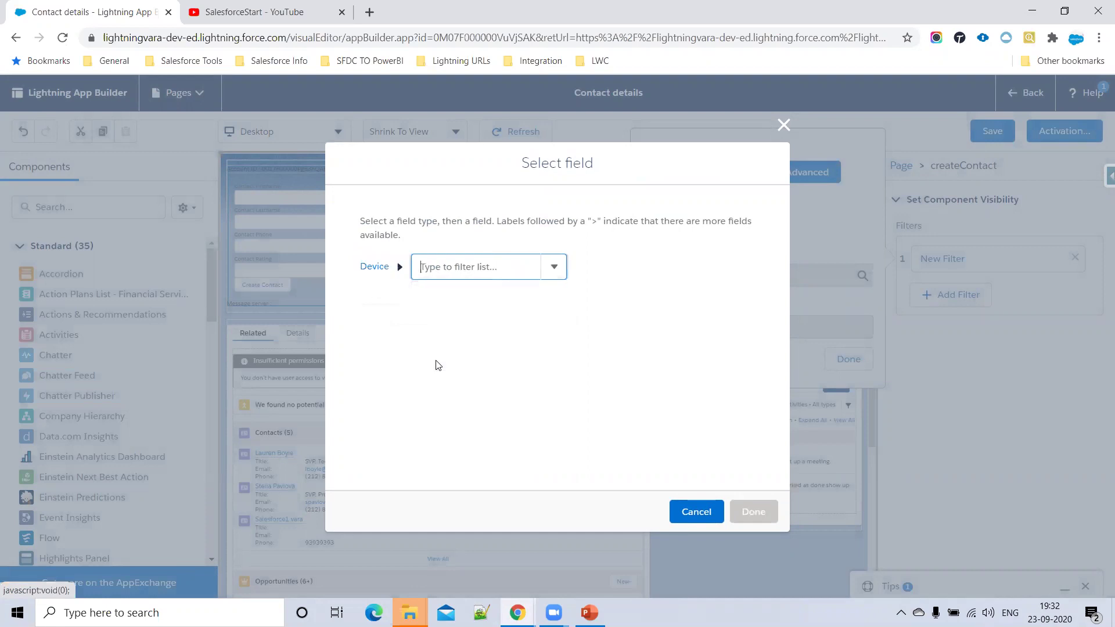
{"action": "left_click", "coordinate": [467, 267]}
{"action": "left_click", "coordinate": [451, 294]}
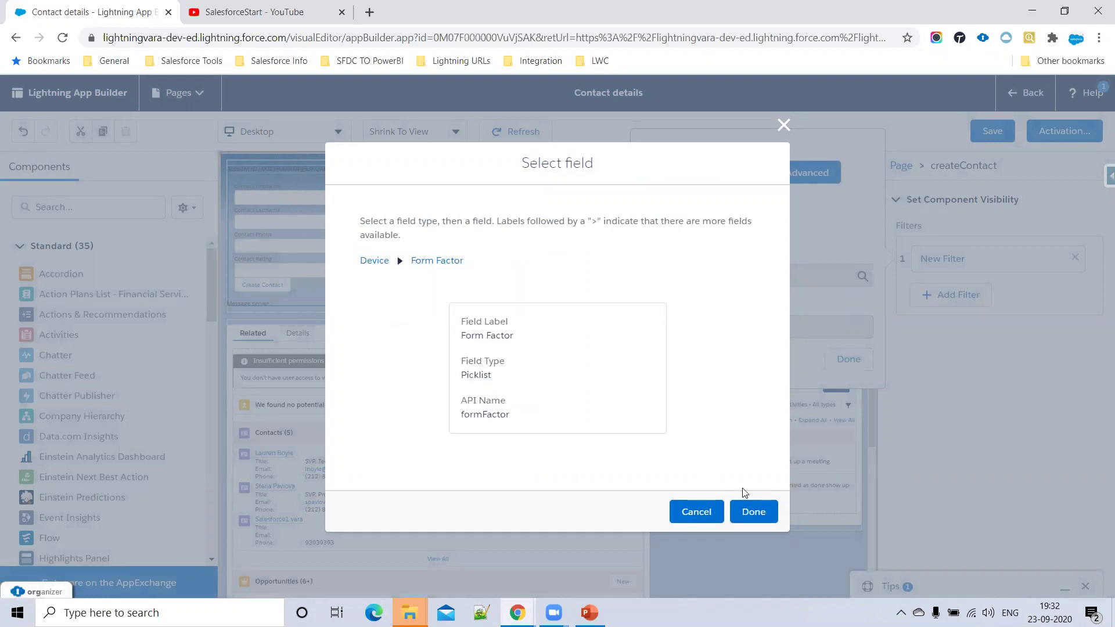
{"action": "left_click", "coordinate": [749, 511]}
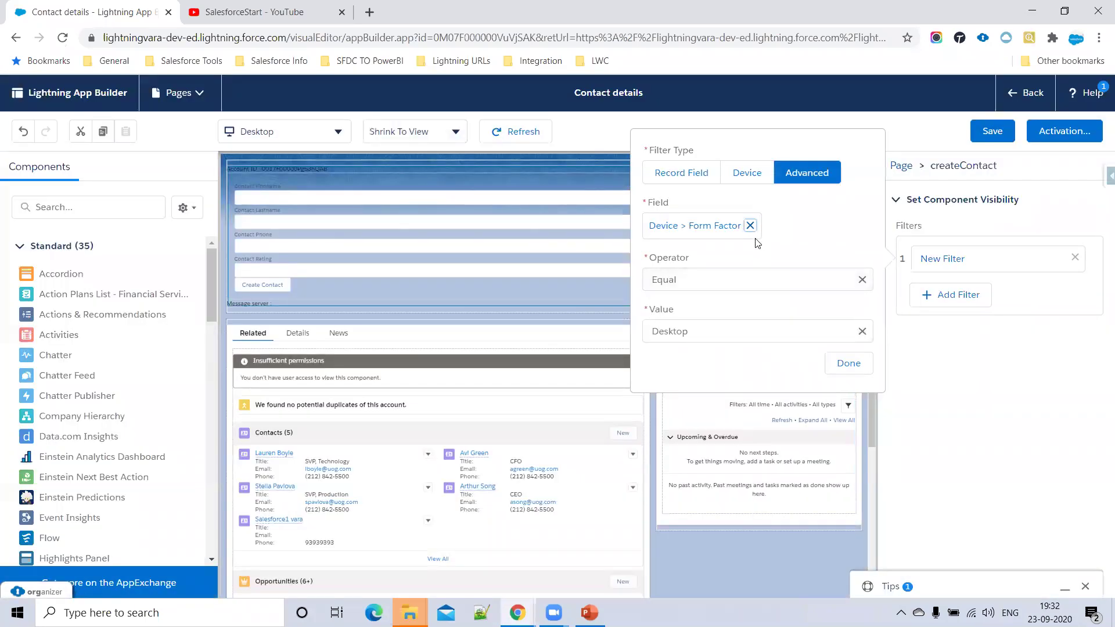
{"action": "left_click", "coordinate": [862, 280]}
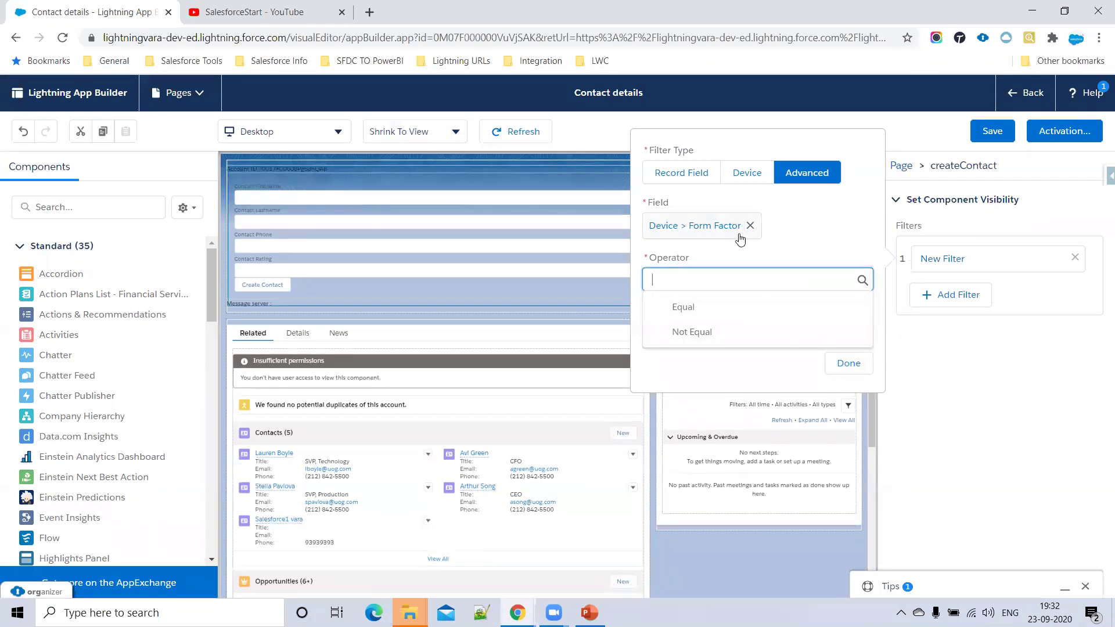
{"action": "left_click", "coordinate": [751, 226]}
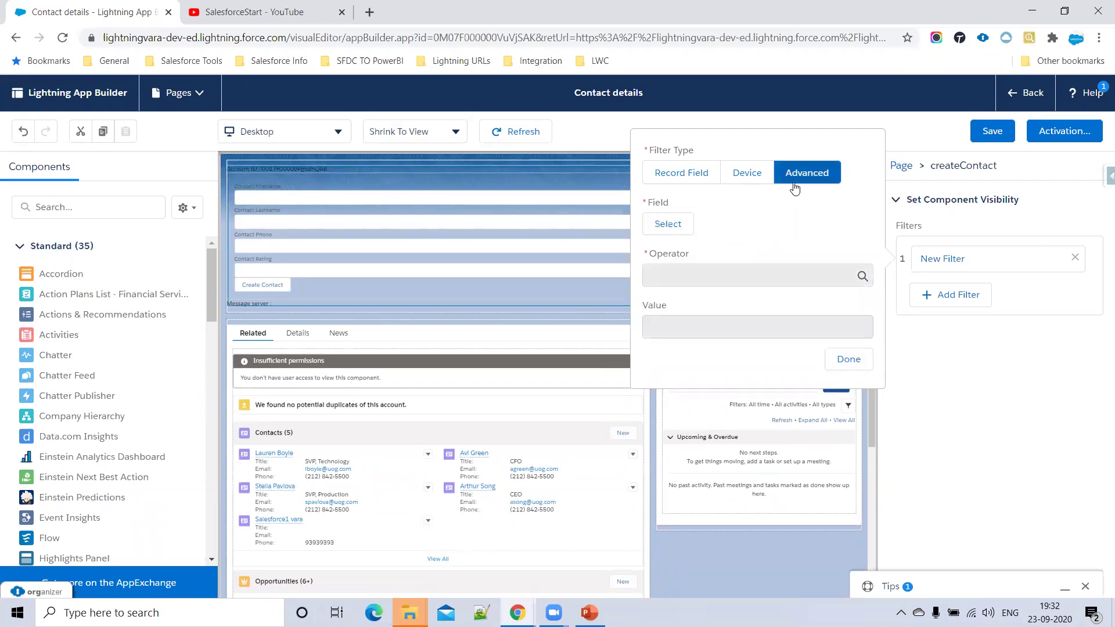
{"action": "left_click", "coordinate": [660, 225]}
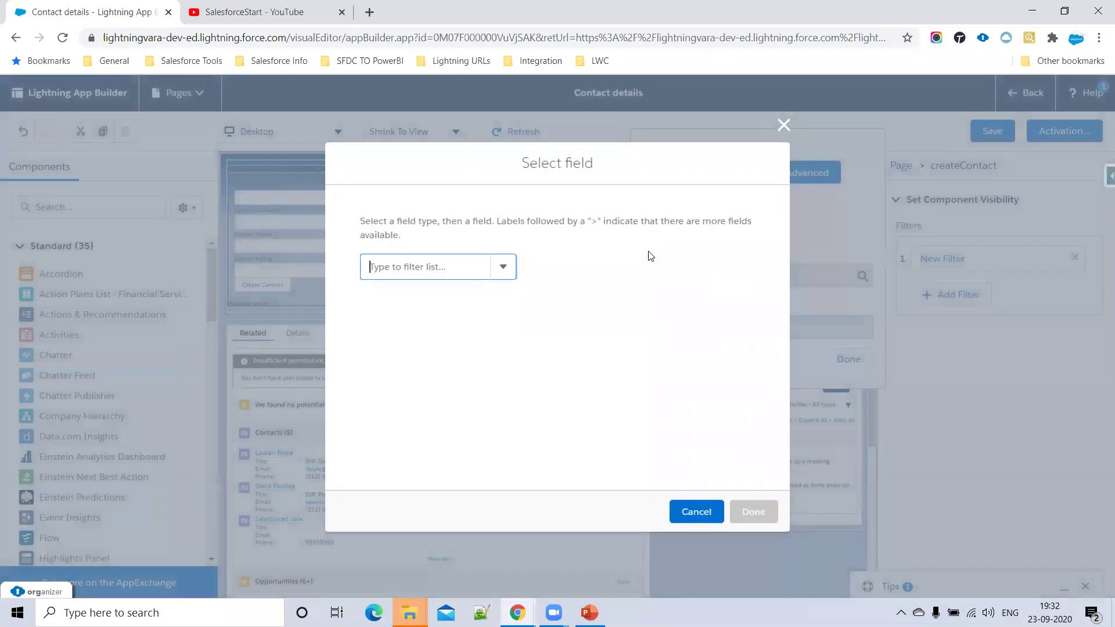
{"action": "left_click", "coordinate": [448, 269]}
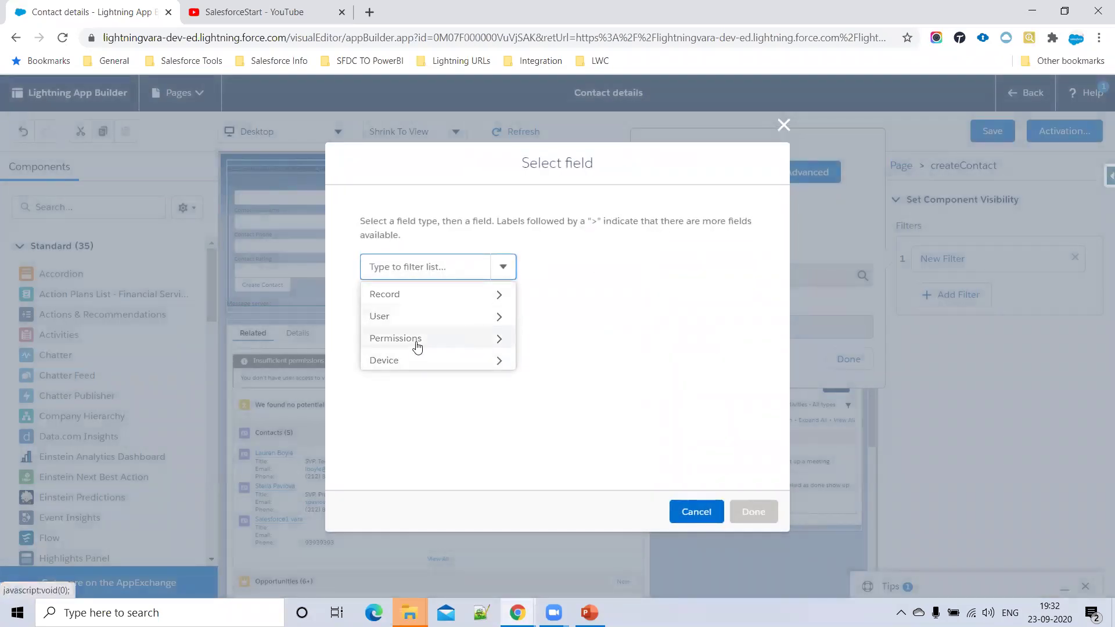